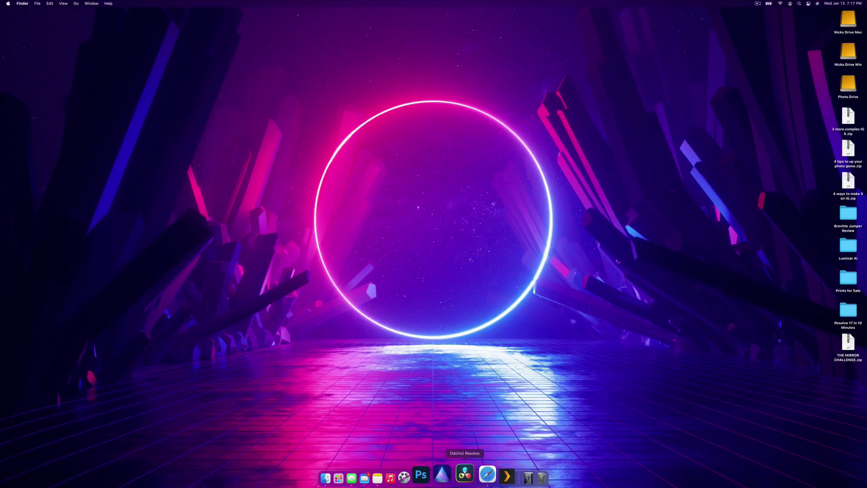
- Launch DaVinci Resolve 17 and open the Untitled Project from the Project Manager
{"action": "left_click", "coordinate": [459, 474]}
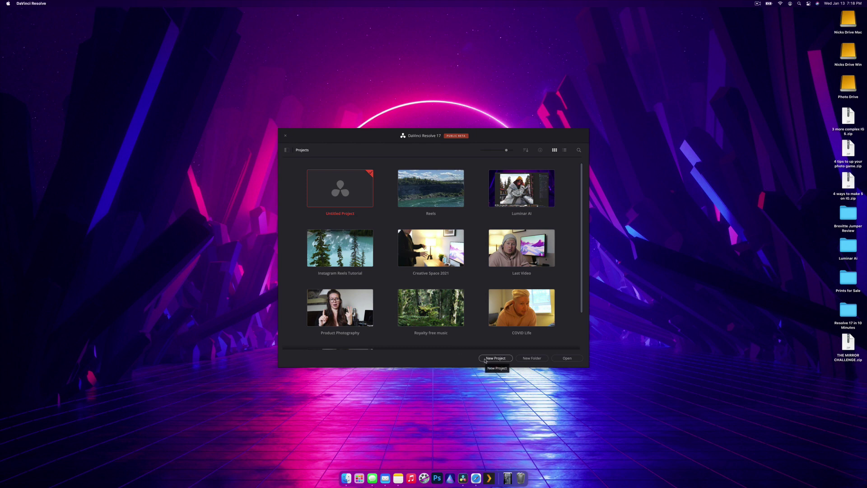
{"action": "double_click", "coordinate": [351, 190]}
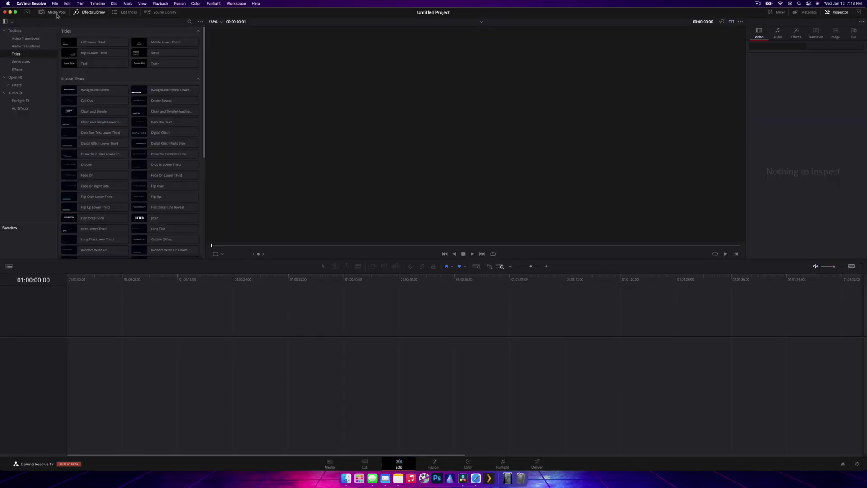
- Swap the Effects Library panel for the empty Media Pool with its Master bin
{"action": "left_click", "coordinate": [56, 13]}
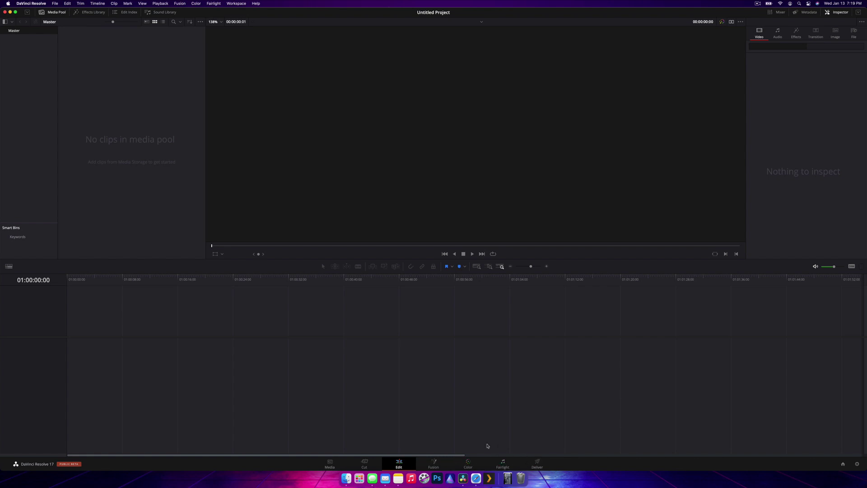
{"action": "left_click", "coordinate": [330, 464]}
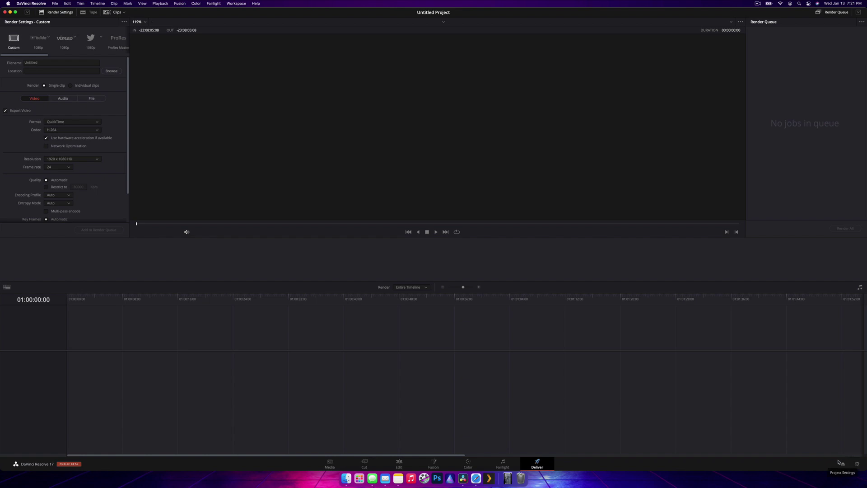
{"action": "left_click", "coordinate": [842, 463]}
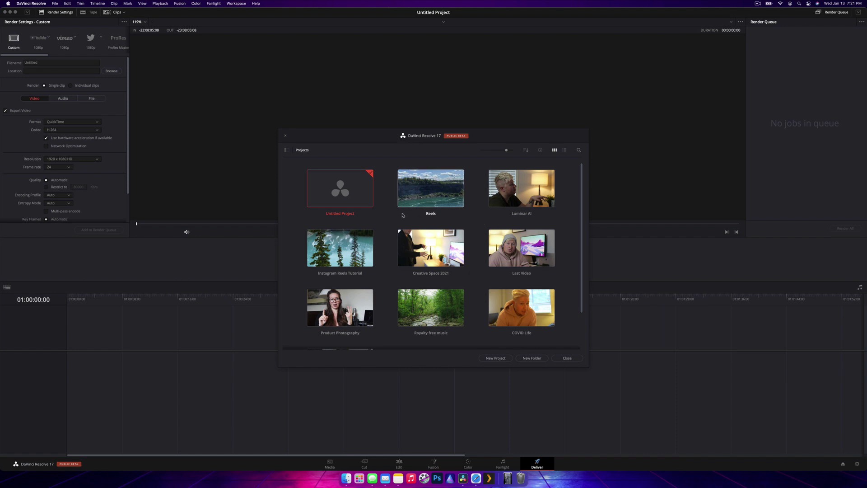
{"action": "key", "text": "Escape"}
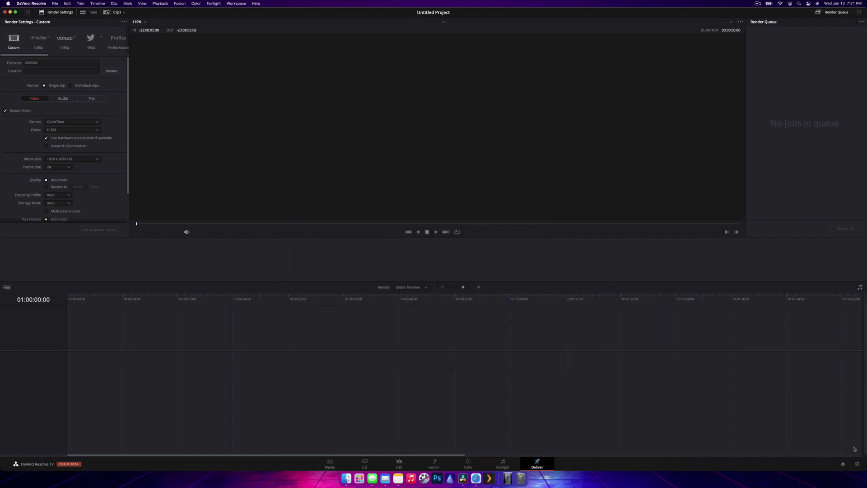
{"action": "left_click", "coordinate": [856, 465]}
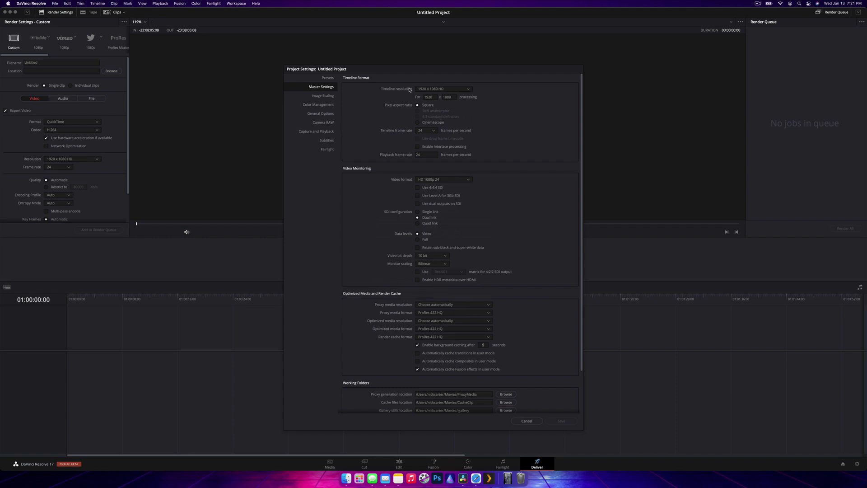
{"action": "left_click", "coordinate": [445, 89]}
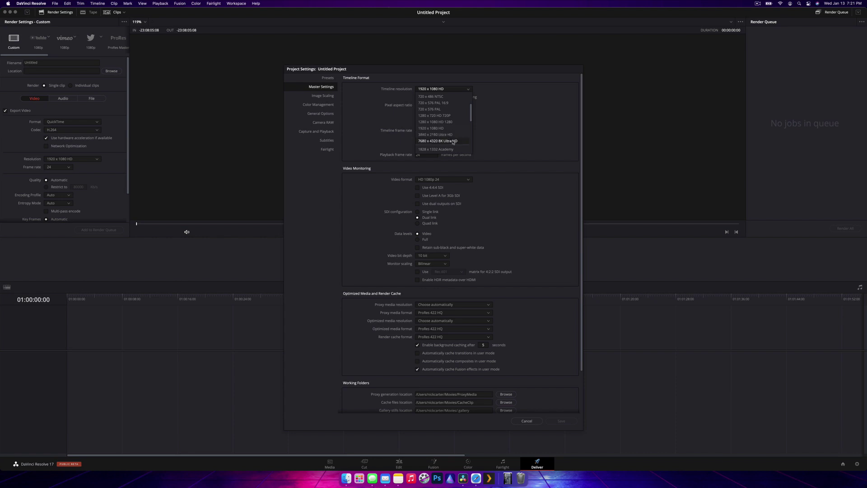
{"action": "left_click", "coordinate": [483, 137]}
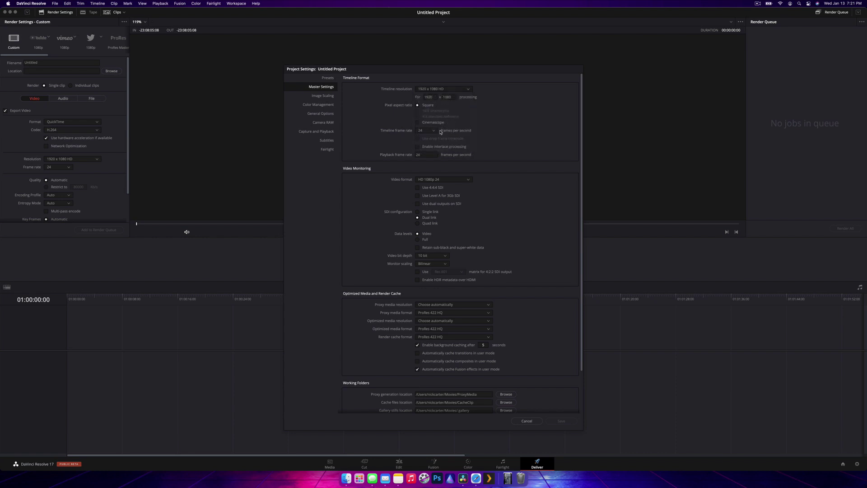
{"action": "left_click", "coordinate": [436, 131]}
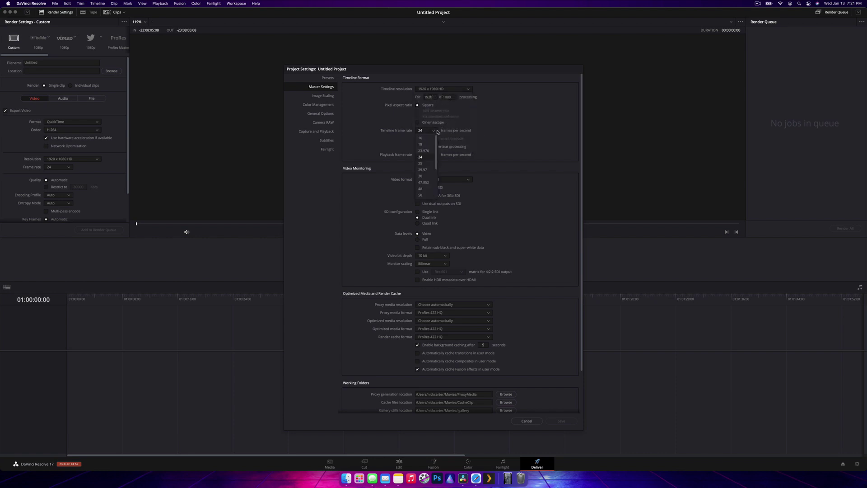
{"action": "left_click", "coordinate": [489, 131]}
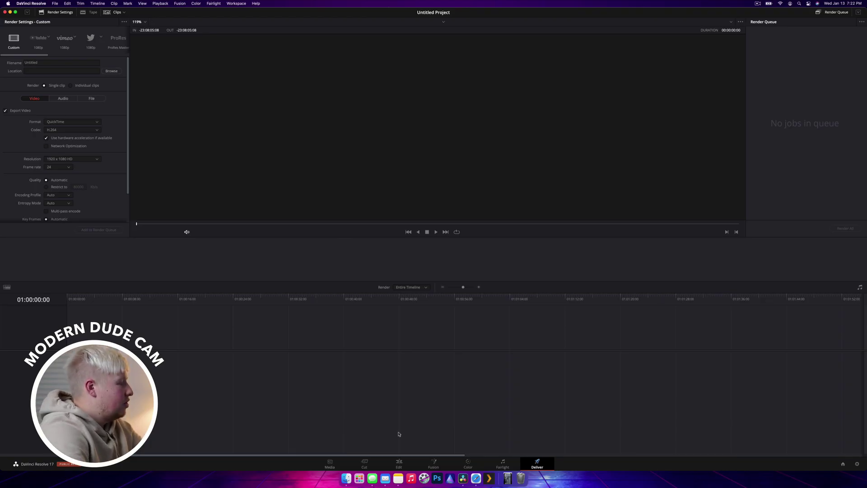
- Switch back to the Edit page from the page tabs at the bottom
{"action": "left_click", "coordinate": [400, 462]}
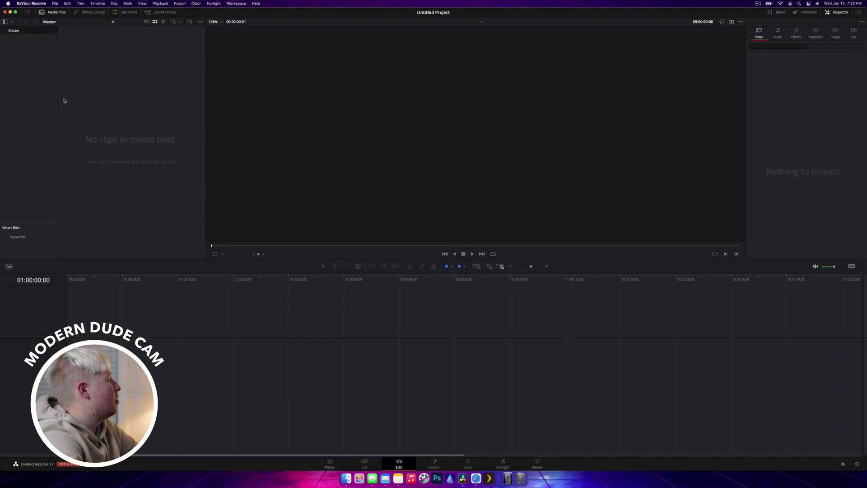
{"action": "left_click", "coordinate": [27, 13]}
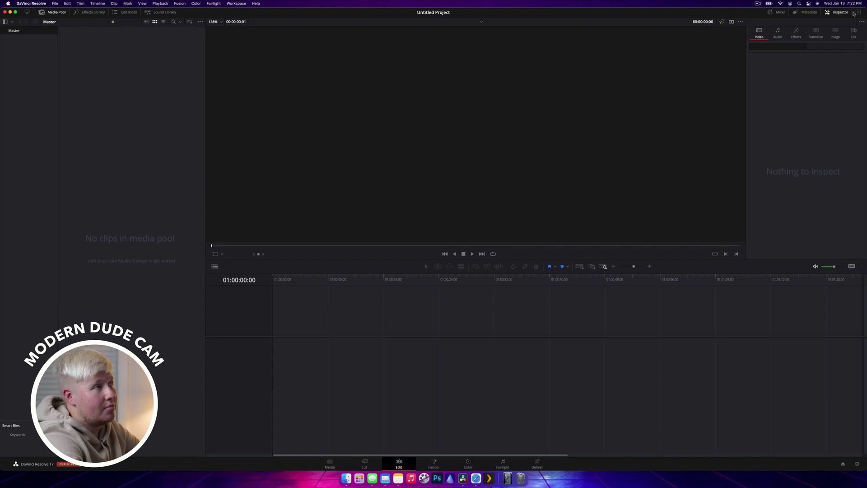
{"action": "left_click", "coordinate": [772, 13]}
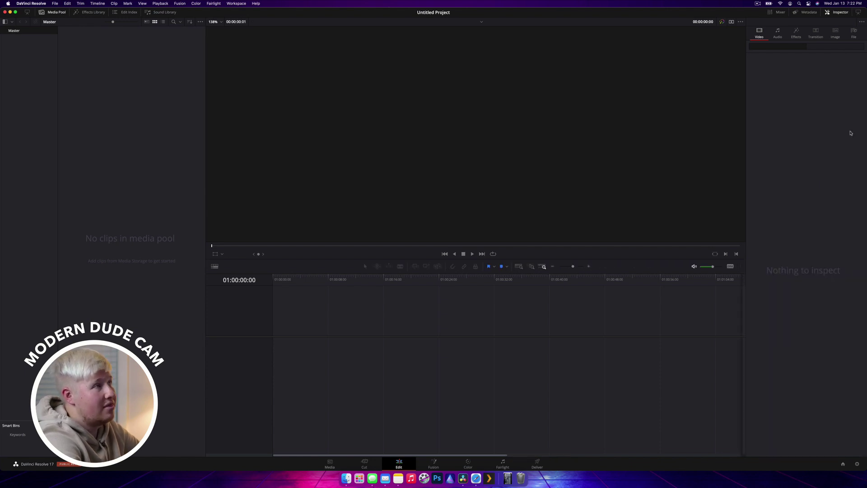
{"action": "left_click", "coordinate": [858, 12]}
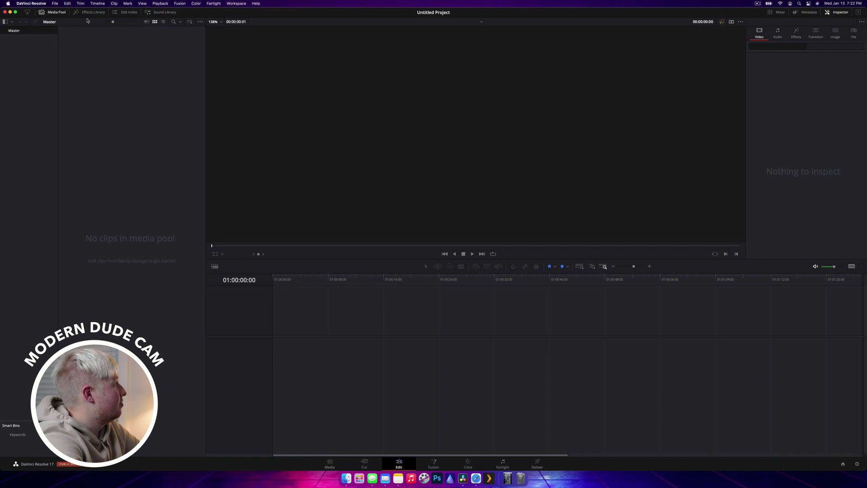
{"action": "left_click", "coordinate": [27, 12]}
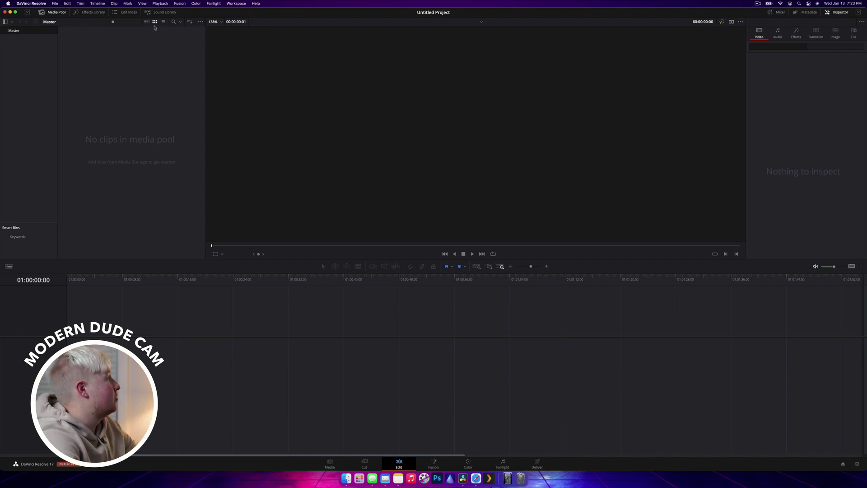
- Save the project through File > Save Project under the name 'My First Video'
{"action": "left_click", "coordinate": [55, 4]}
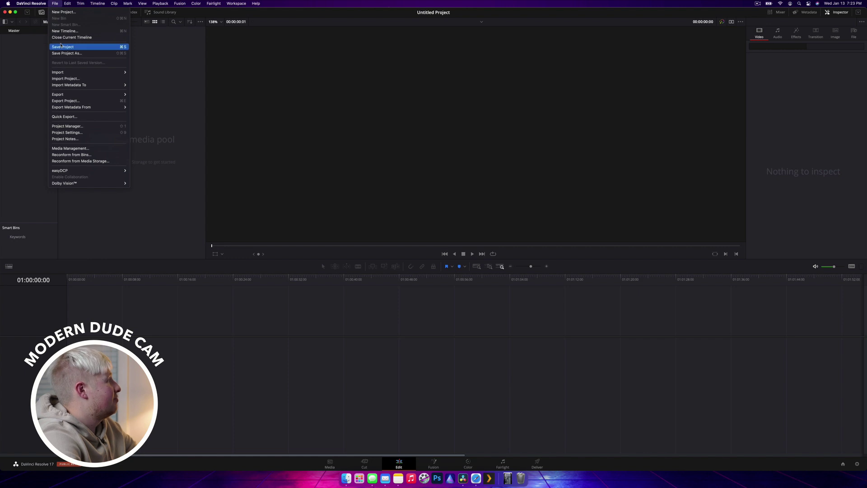
{"action": "left_click", "coordinate": [61, 46]}
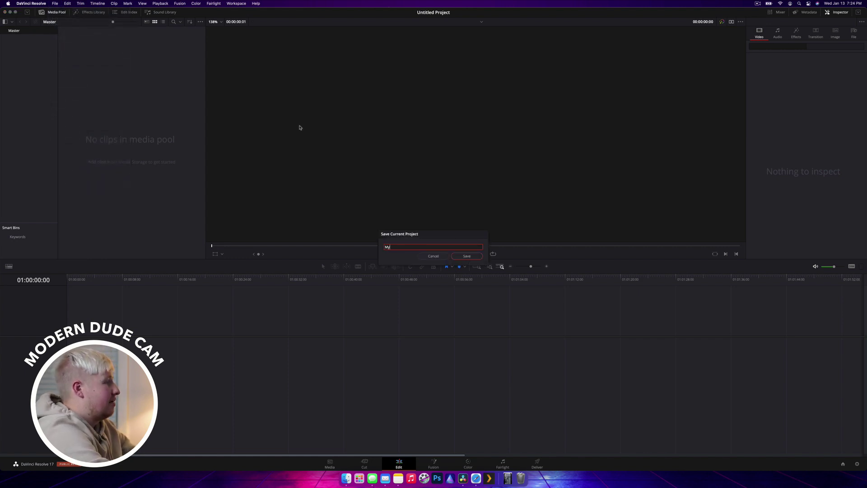
{"action": "type", "text": "My First Video"}
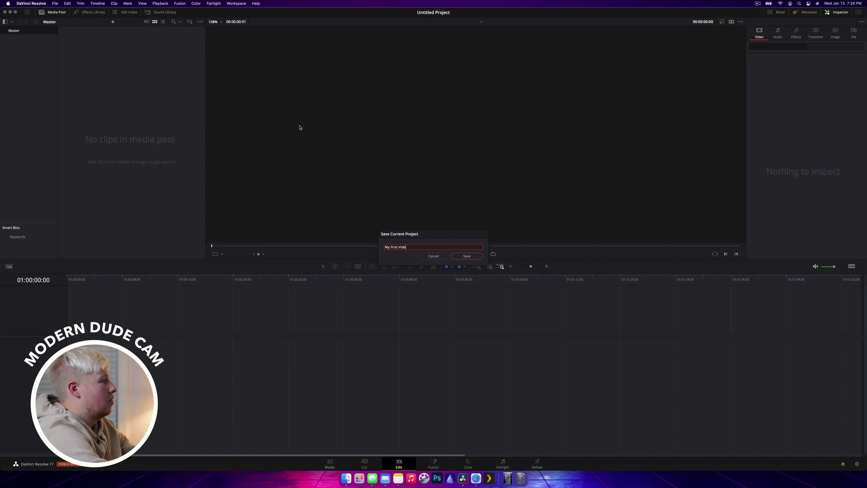
{"action": "key", "text": "Return"}
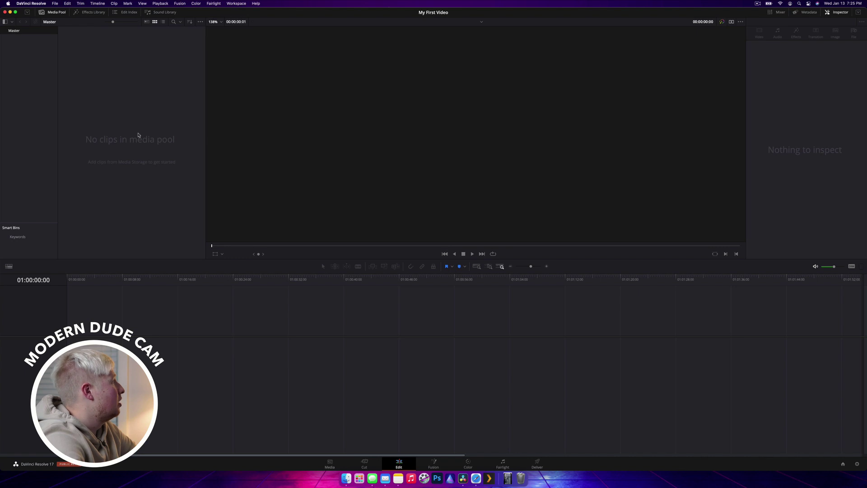
{"action": "left_click", "coordinate": [81, 14]}
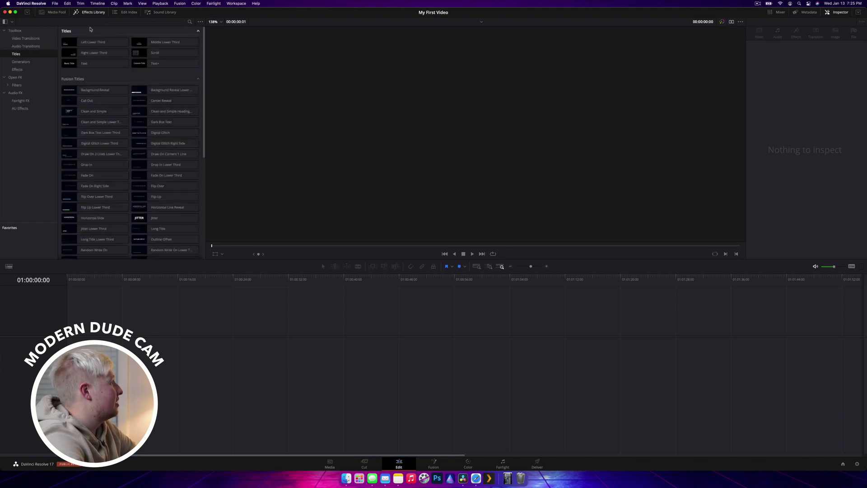
{"action": "left_click", "coordinate": [124, 13]}
{"action": "left_click", "coordinate": [52, 13]}
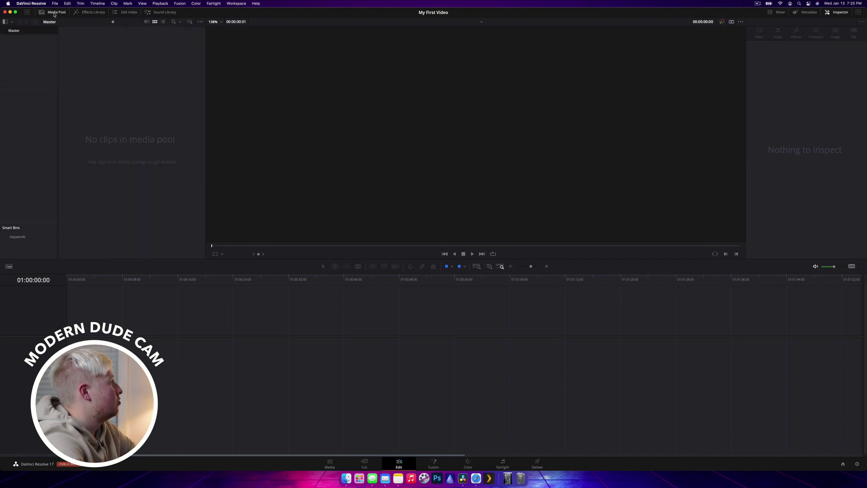
- Start Import Media from the Media Pool's context menu and enlarge the import window
{"action": "right_click", "coordinate": [140, 109]}
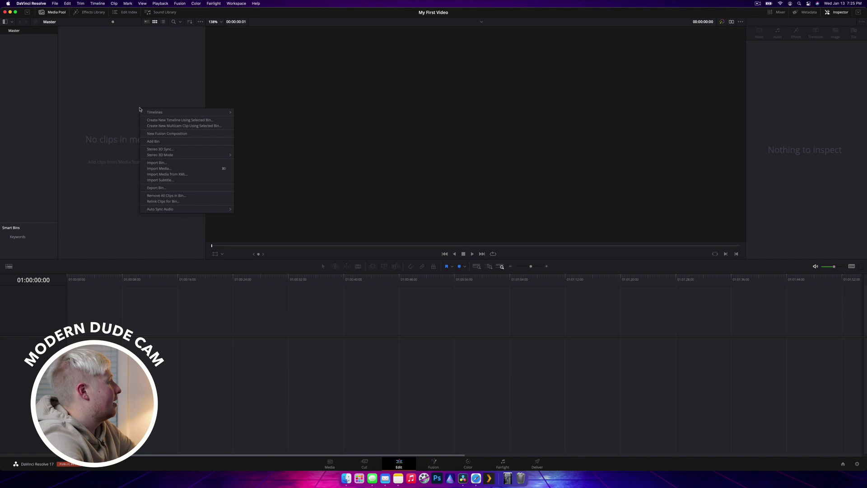
{"action": "left_click", "coordinate": [226, 170]}
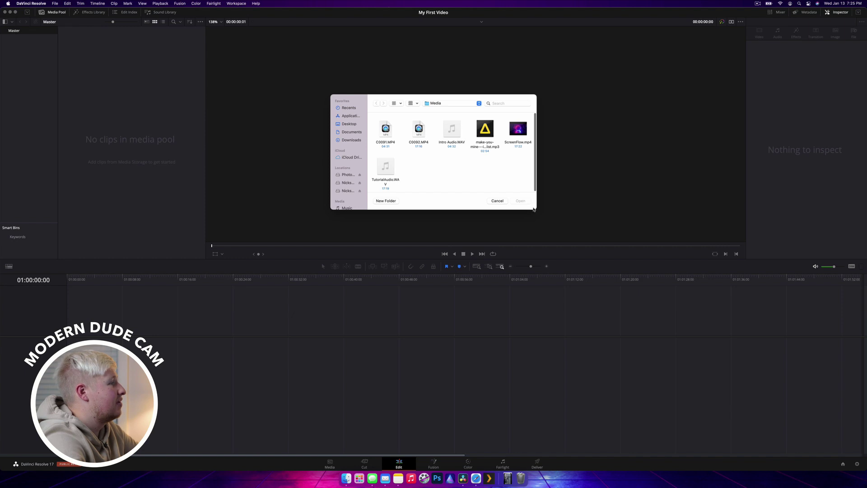
{"action": "left_click_drag", "start_coordinate": [537, 210], "coordinate": [614, 273]}
{"action": "left_click_drag", "start_coordinate": [536, 107], "coordinate": [509, 106]}
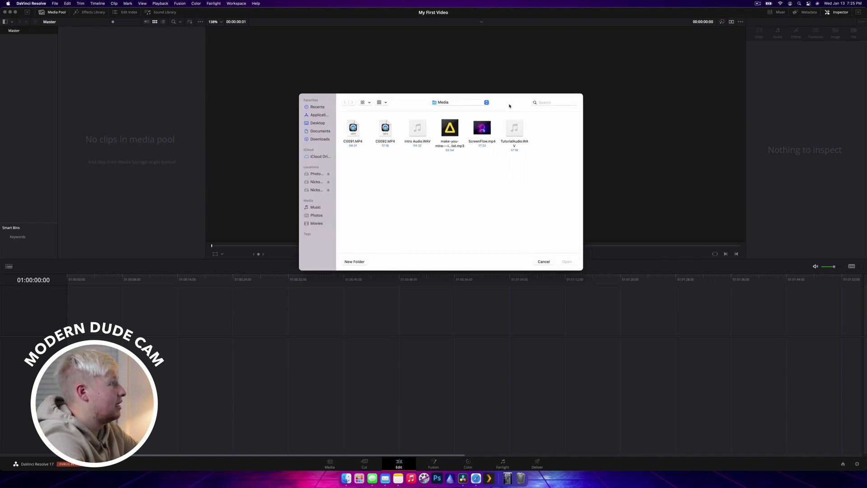
{"action": "left_click_drag", "start_coordinate": [336, 168], "coordinate": [357, 167]}
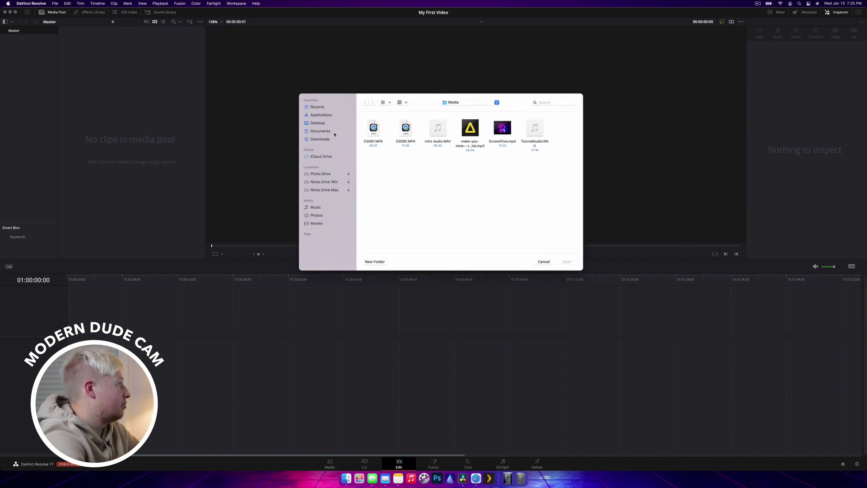
- Select all five files in Desktop > Resolve 17 in 10 Minutes > Media and import them
{"action": "left_click", "coordinate": [321, 122]}
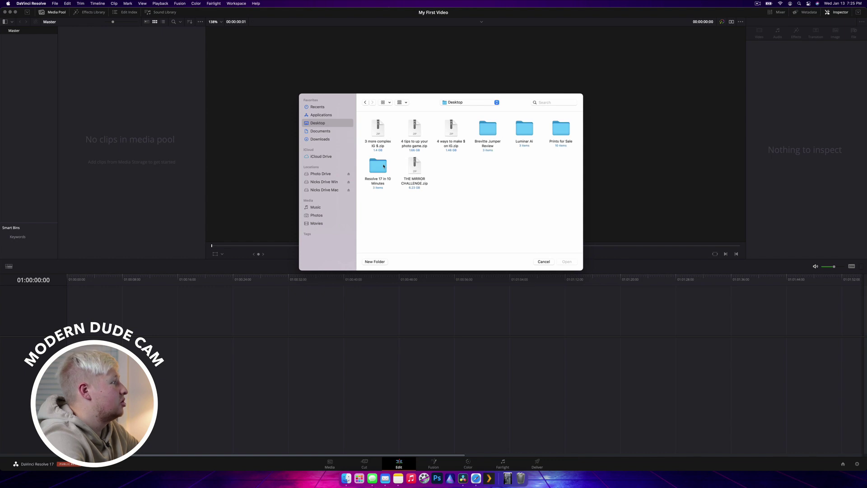
{"action": "double_click", "coordinate": [384, 166]}
{"action": "key", "text": "Down"}
{"action": "key", "text": "super+Down"}
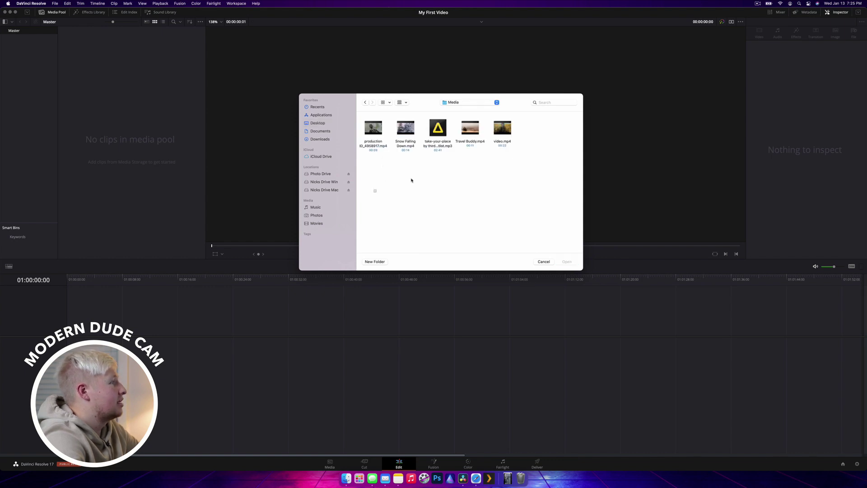
{"action": "left_click_drag", "start_coordinate": [411, 180], "coordinate": [534, 118]}
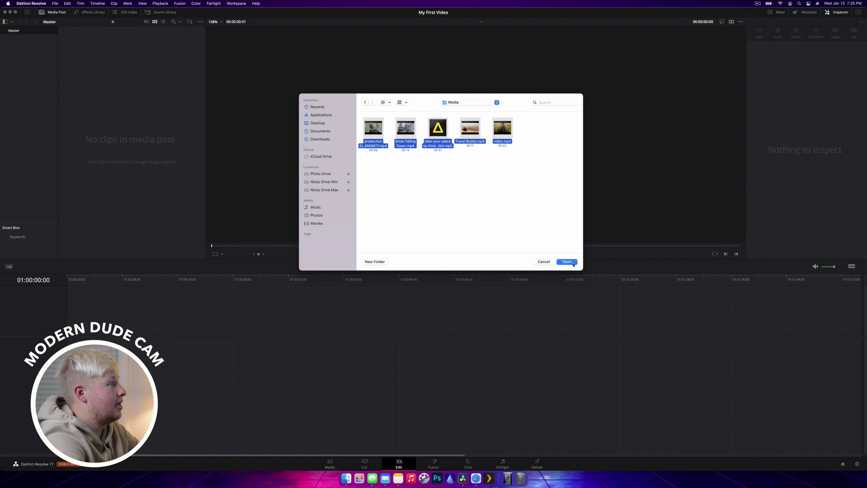
{"action": "left_click", "coordinate": [572, 263]}
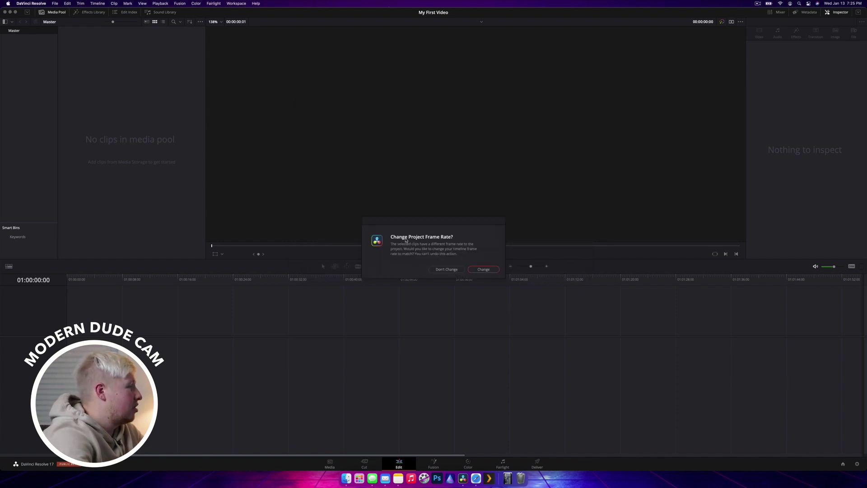
- Answer the Change Project Frame Rate prompt so the five clips land in the Media Pool
{"action": "left_click_drag", "start_coordinate": [406, 240], "coordinate": [391, 211]}
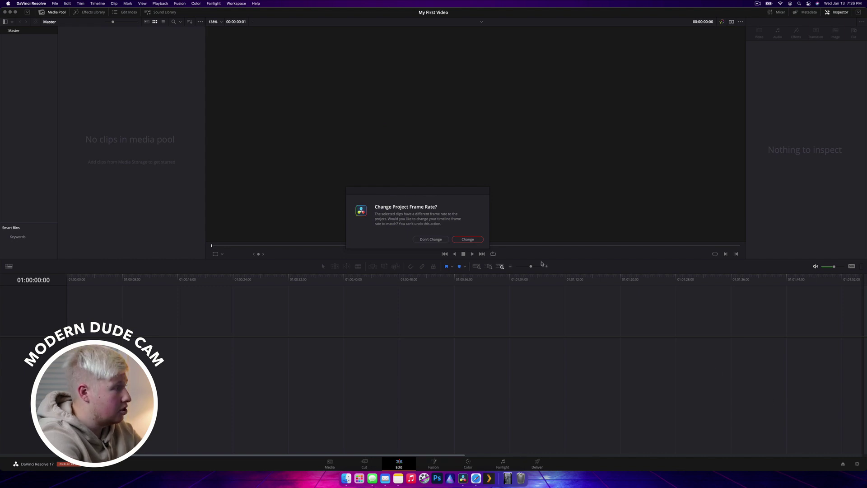
{"action": "left_click", "coordinate": [431, 239]}
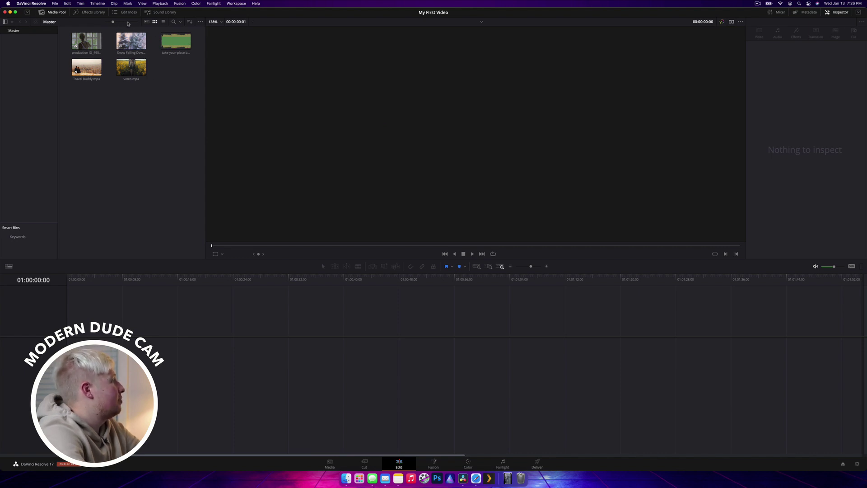
- Enlarge the Media Pool thumbnails into a two-column grid after trying list and metadata views
{"action": "left_click_drag", "start_coordinate": [113, 22], "coordinate": [126, 22]}
{"action": "left_click", "coordinate": [163, 22]}
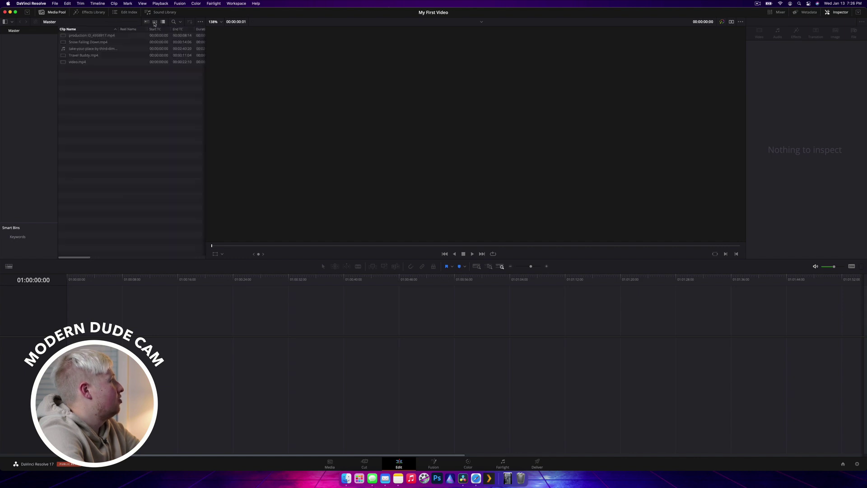
{"action": "left_click", "coordinate": [155, 21]}
{"action": "left_click", "coordinate": [147, 22]}
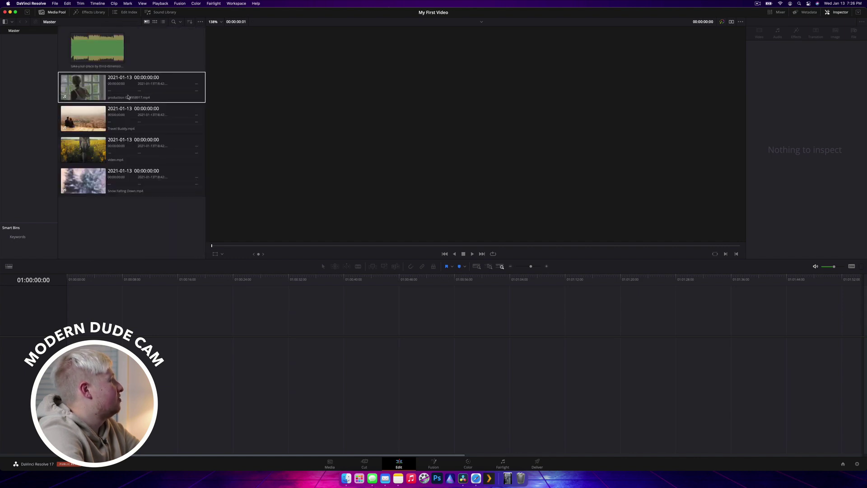
{"action": "left_click", "coordinate": [154, 22]}
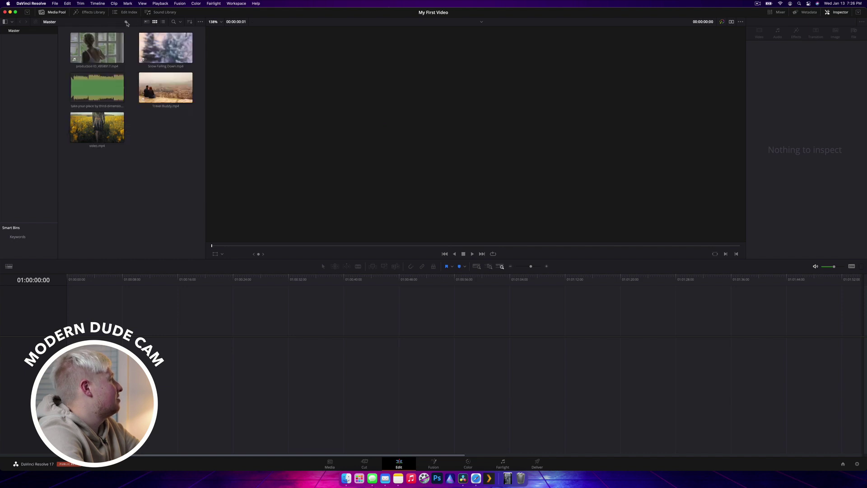
{"action": "mouse_move", "coordinate": [127, 24]}
{"action": "left_mouse_down"}
{"action": "mouse_move", "coordinate": [136, 24]}
{"action": "mouse_move", "coordinate": [126, 26]}
{"action": "left_mouse_up"}
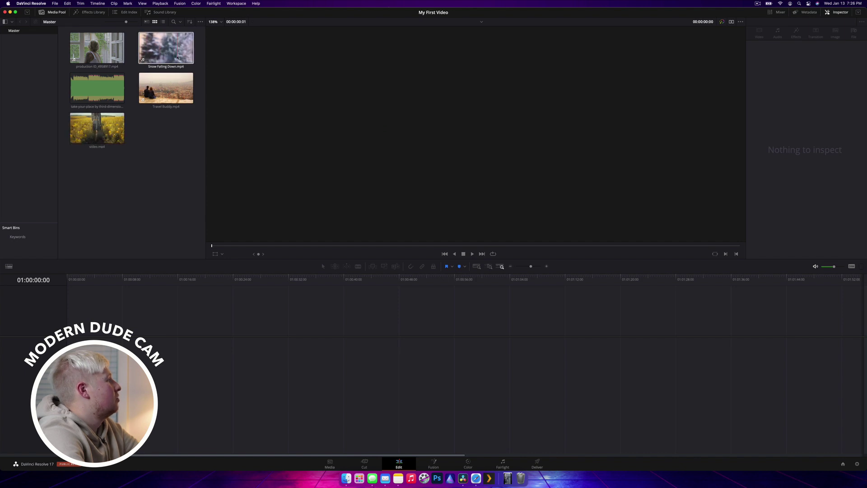
- Preview production ID_4958917.mp4 in the source viewer, then clear the selection
{"action": "left_click", "coordinate": [103, 54]}
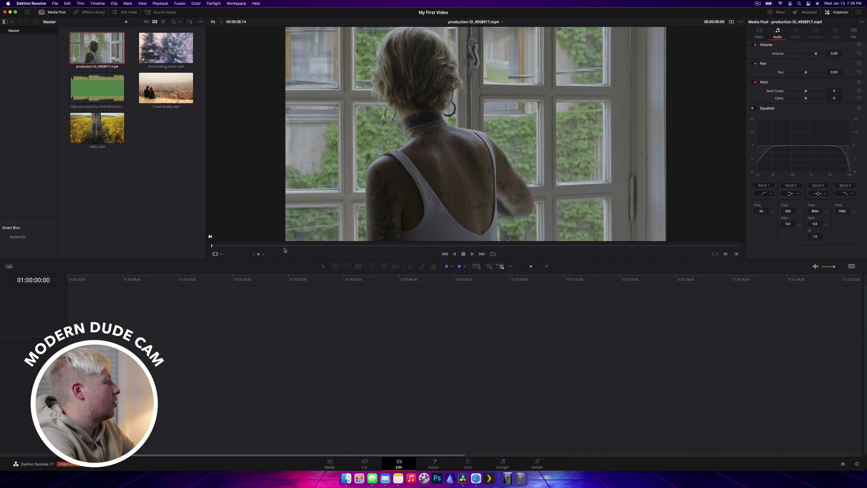
{"action": "key", "text": "space"}
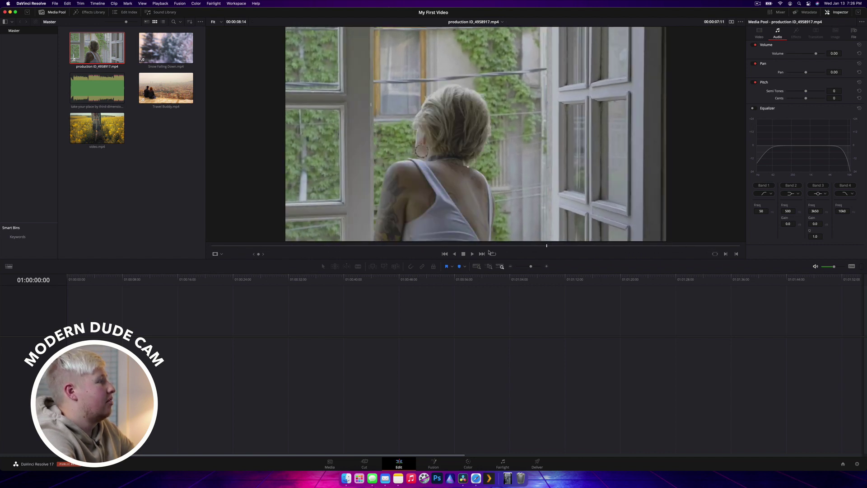
{"action": "left_click", "coordinate": [150, 186]}
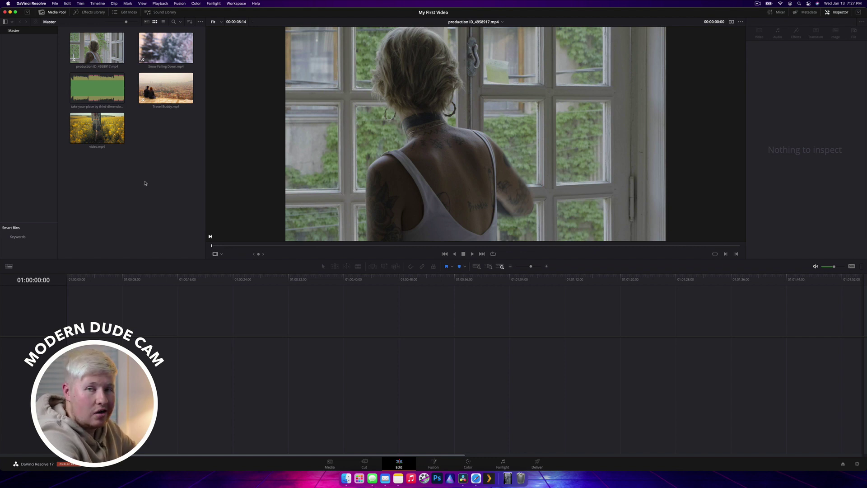
{"action": "right_click", "coordinate": [144, 180]}
{"action": "mouse_move", "coordinate": [156, 183]}
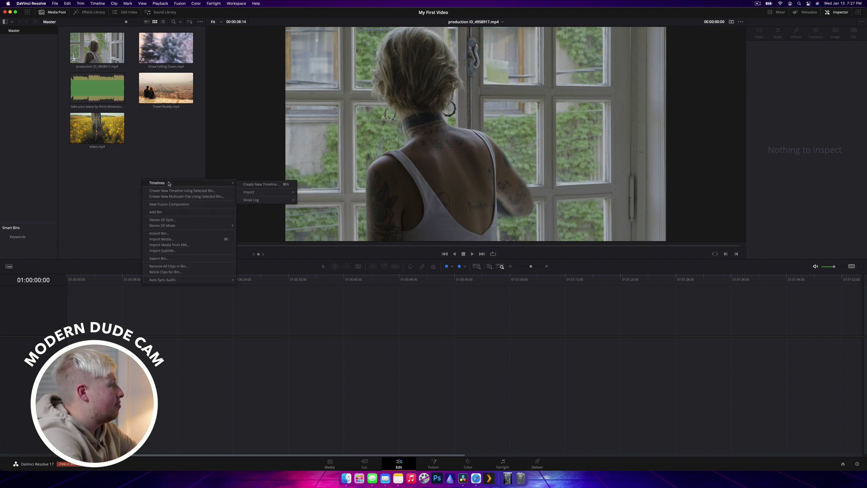
{"action": "left_click", "coordinate": [284, 184]}
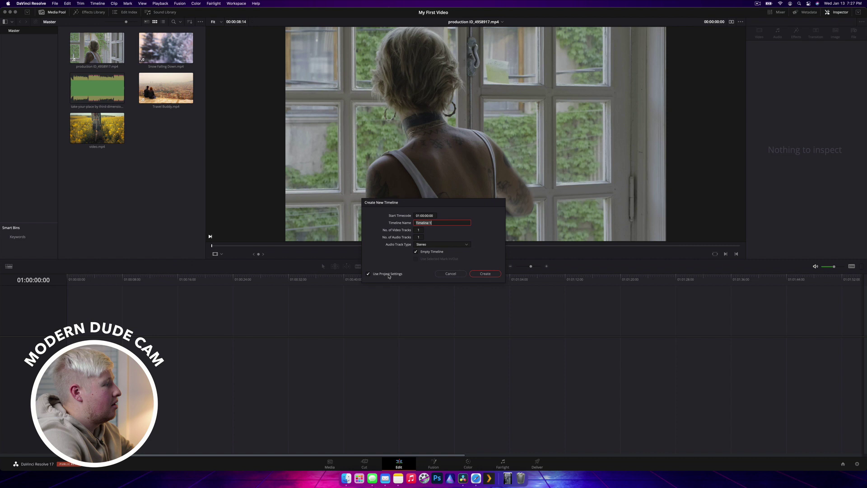
{"action": "left_click", "coordinate": [384, 274]}
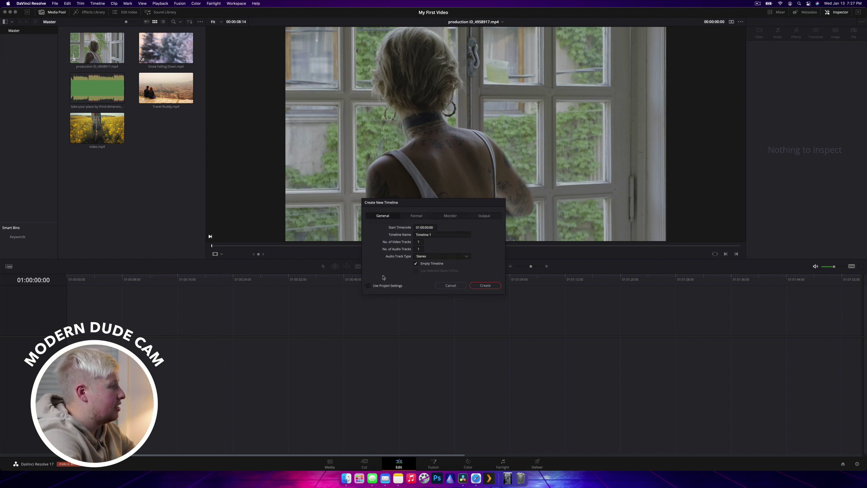
{"action": "left_click", "coordinate": [416, 215]}
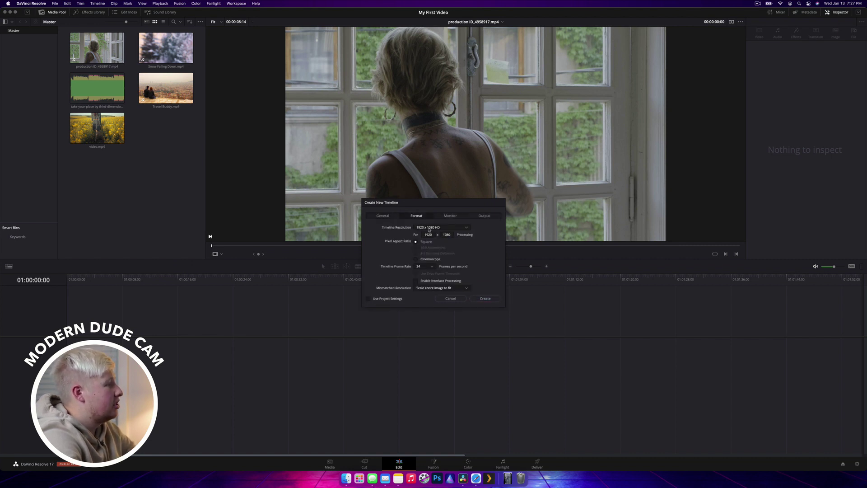
{"action": "left_click", "coordinate": [441, 227]}
{"action": "left_click", "coordinate": [450, 238]}
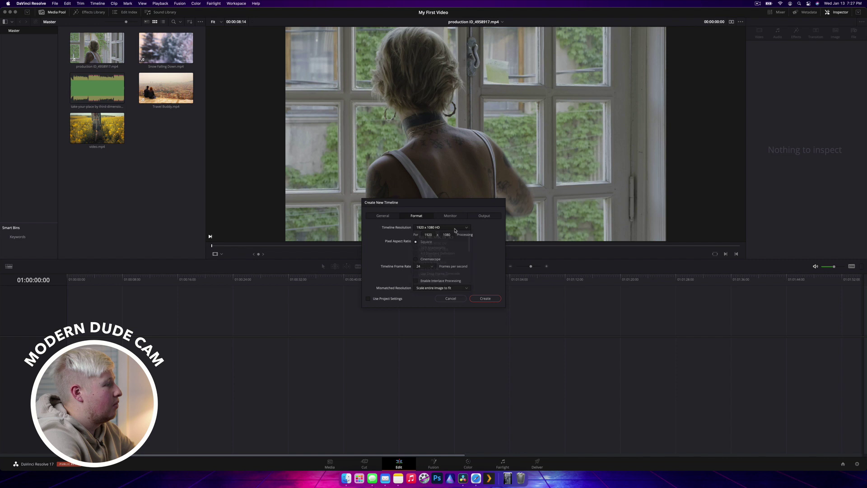
{"action": "left_click", "coordinate": [451, 298]}
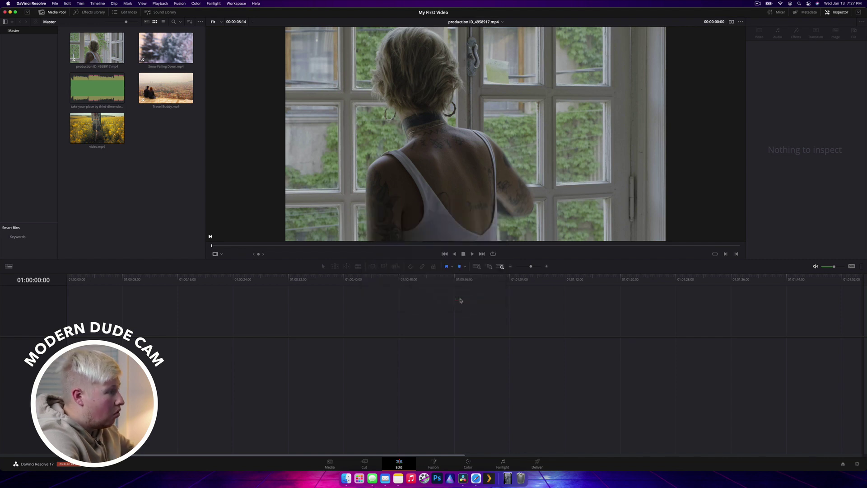
- Drag production ID_4958917.mp4 onto the empty timeline to create Timeline 1, aligned at the start
{"action": "left_click", "coordinate": [101, 54]}
{"action": "left_click_drag", "start_coordinate": [102, 54], "coordinate": [116, 298]}
{"action": "left_click_drag", "start_coordinate": [113, 362], "coordinate": [68, 358]}
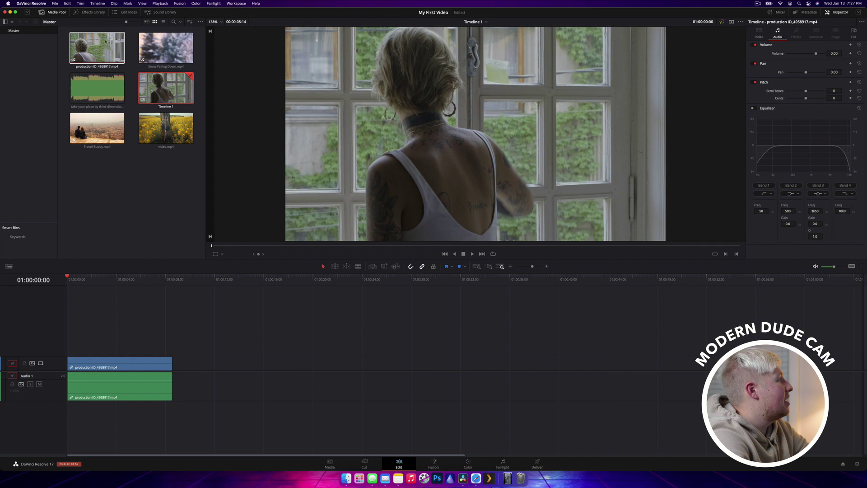
{"action": "left_click", "coordinate": [100, 59]}
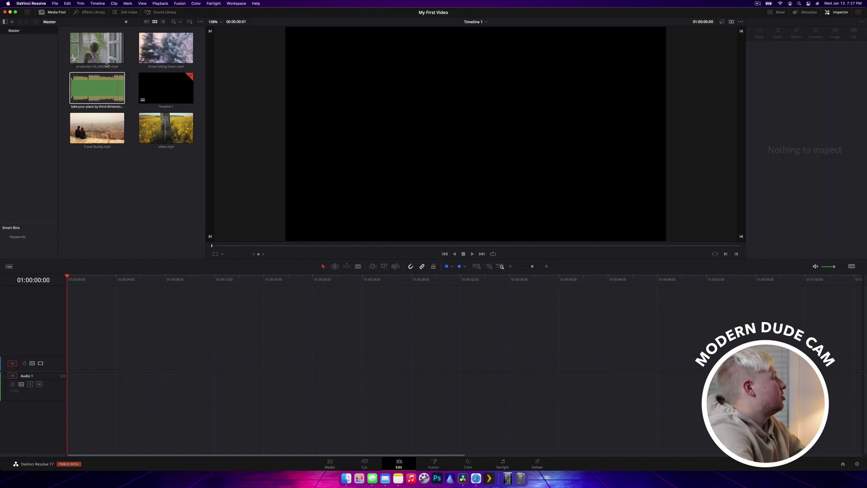
- Scrub and play the production ID clip in the source viewer, settling around two seconds in
{"action": "left_click", "coordinate": [107, 65]}
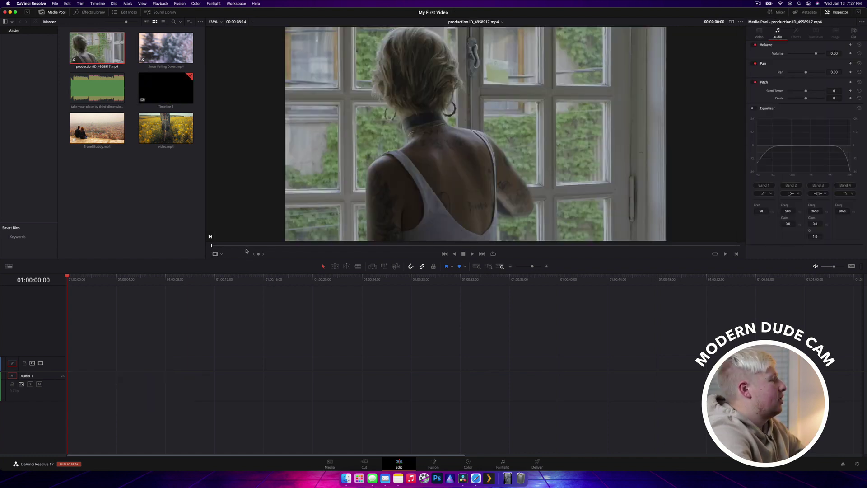
{"action": "left_click", "coordinate": [294, 246]}
{"action": "left_click_drag", "start_coordinate": [301, 245], "coordinate": [711, 245]}
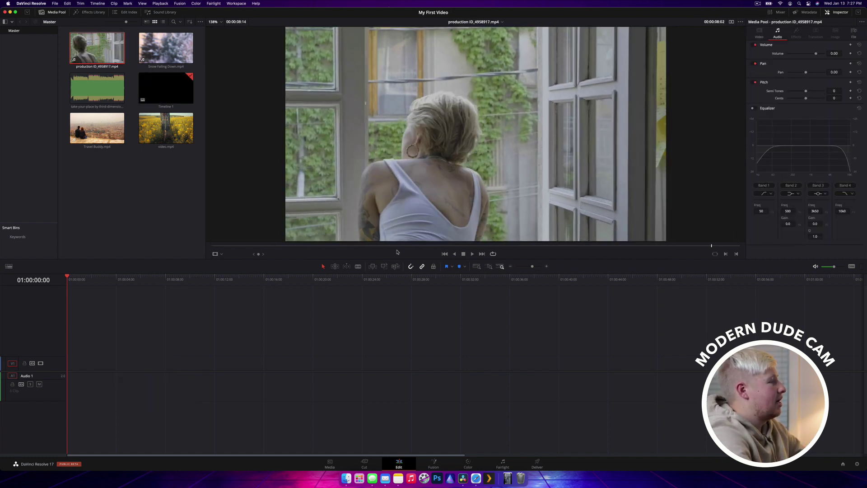
{"action": "left_click_drag", "start_coordinate": [214, 246], "coordinate": [492, 246]}
{"action": "left_click", "coordinate": [623, 246]}
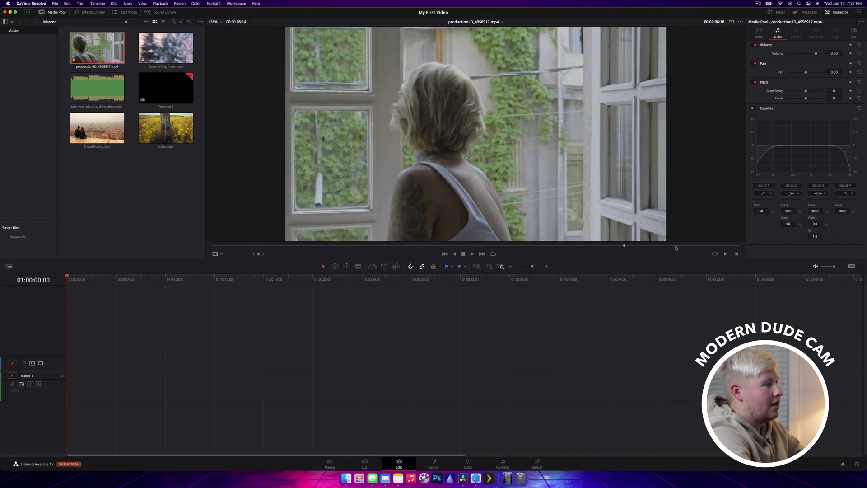
{"action": "left_click_drag", "start_coordinate": [676, 248], "coordinate": [208, 245]}
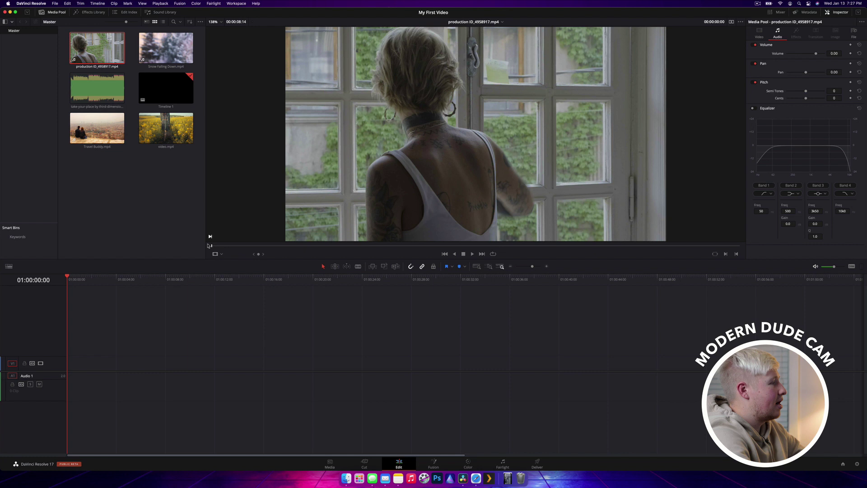
{"action": "left_click", "coordinate": [472, 253]}
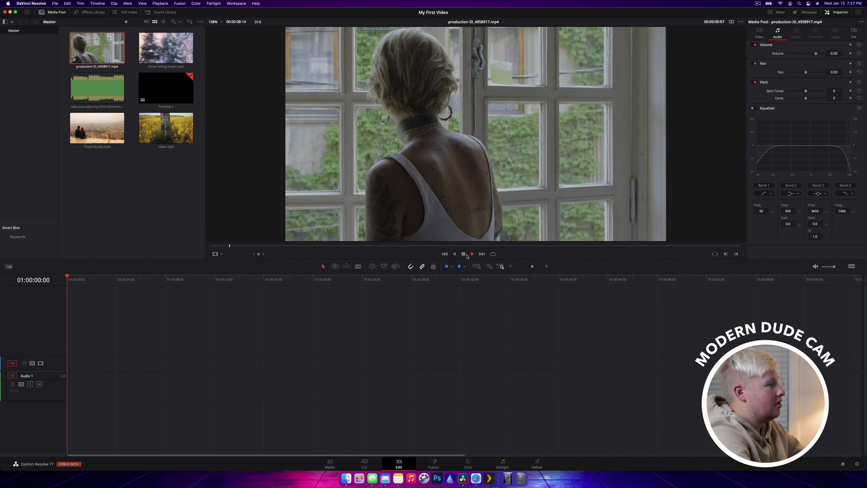
{"action": "left_click", "coordinate": [463, 255]}
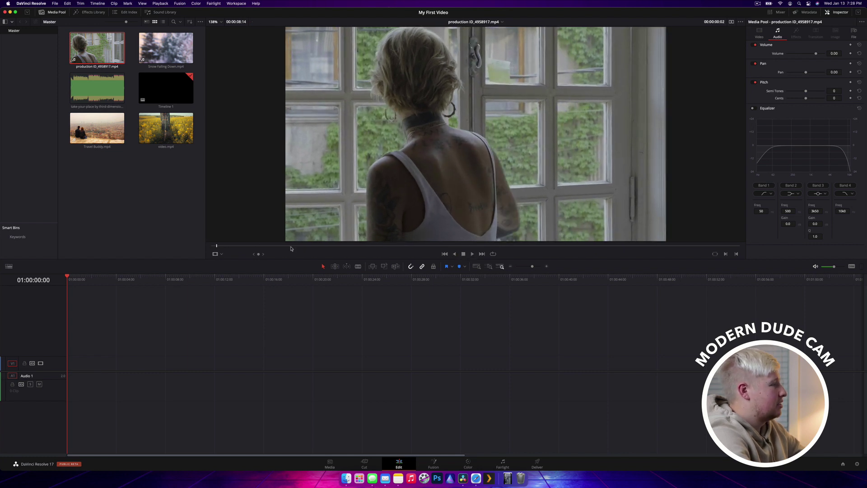
{"action": "left_click_drag", "start_coordinate": [356, 246], "coordinate": [292, 247]}
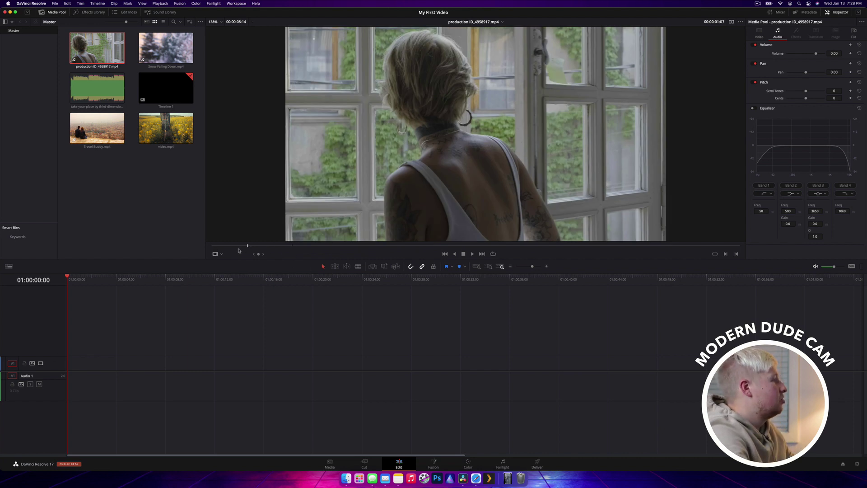
{"action": "left_click_drag", "start_coordinate": [272, 249], "coordinate": [449, 247]}
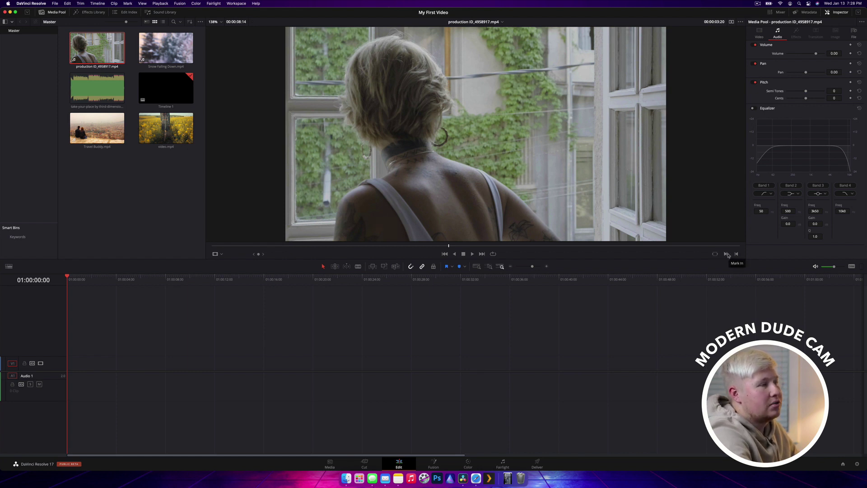
- Set an In point on the production ID clip at about two and a half seconds
{"action": "left_click_drag", "start_coordinate": [346, 246], "coordinate": [313, 246]}
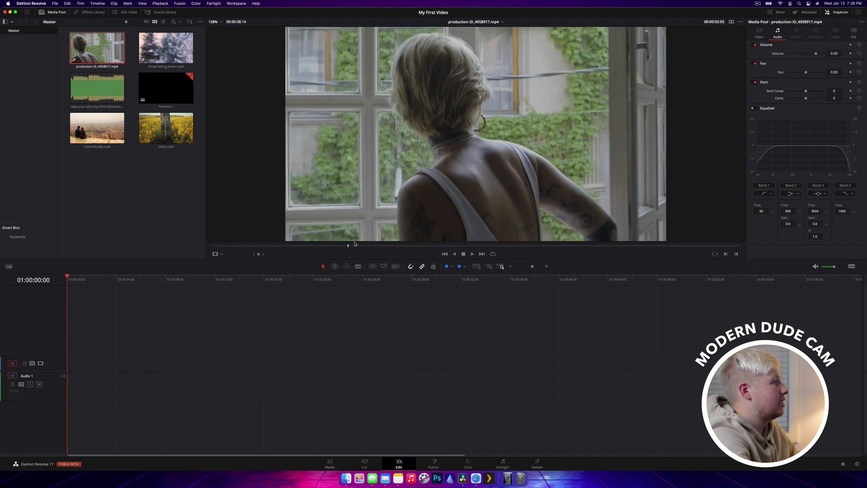
{"action": "left_click_drag", "start_coordinate": [355, 244], "coordinate": [378, 245]}
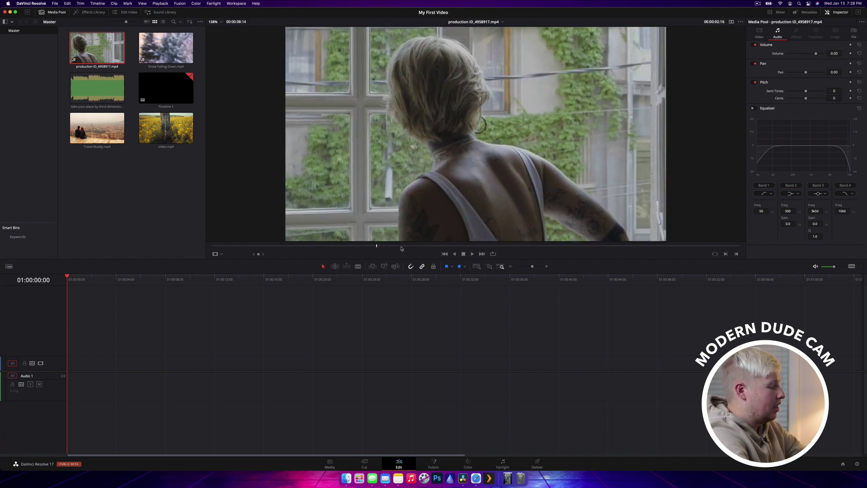
{"action": "key", "text": "i"}
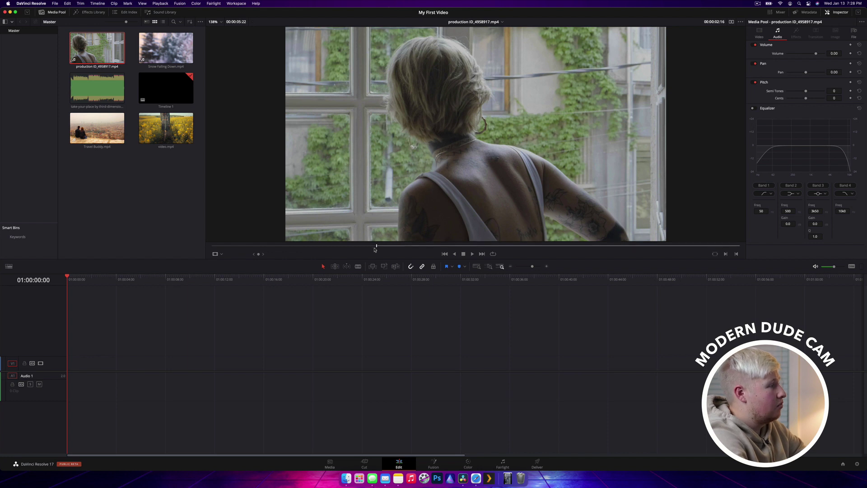
{"action": "key", "text": "Left"}
{"action": "key", "text": "Left"}
{"action": "key", "text": "Left"}
{"action": "key", "text": "Left"}
{"action": "key", "text": "Left"}
{"action": "key", "text": "Left"}
{"action": "key", "text": "Left"}
{"action": "key", "text": "Left"}
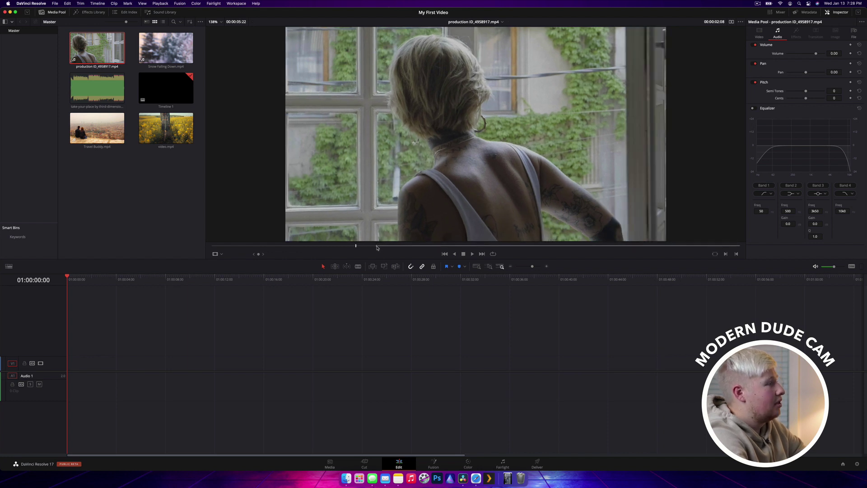
{"action": "left_click_drag", "start_coordinate": [377, 247], "coordinate": [546, 254]}
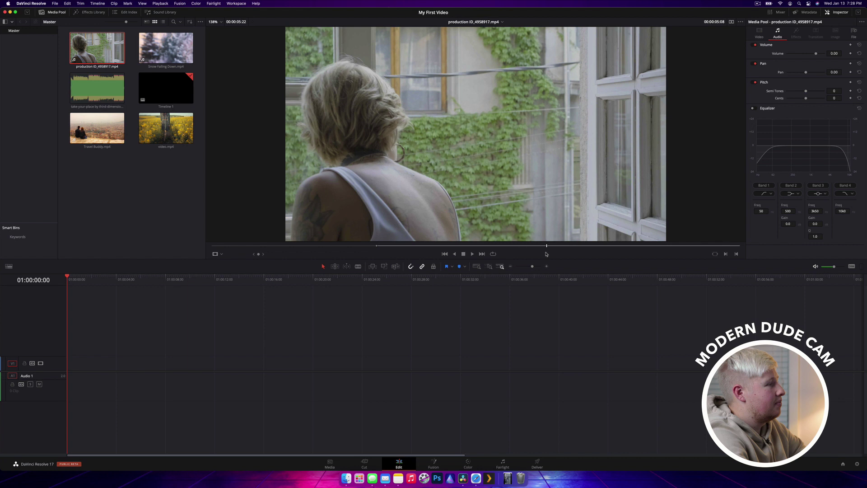
- Place the trimmed clip on the timeline, play it back, then delete its video and audio
{"action": "mouse_move", "coordinate": [442, 163]}
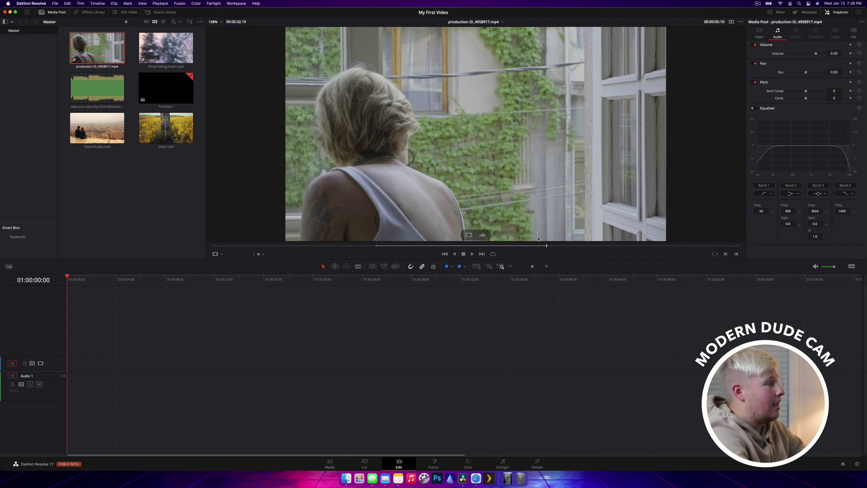
{"action": "left_click_drag", "start_coordinate": [442, 161], "coordinate": [78, 384]}
{"action": "key", "text": "space"}
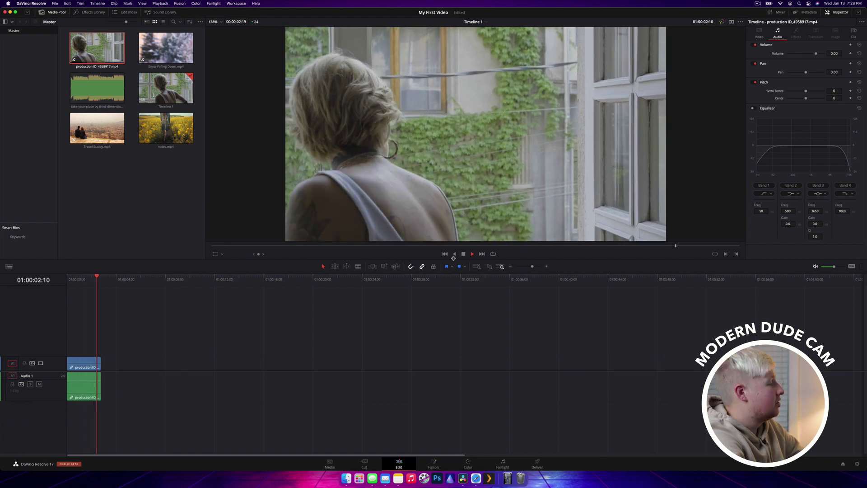
{"action": "key", "text": "space"}
{"action": "left_click_drag", "start_coordinate": [133, 348], "coordinate": [70, 383]}
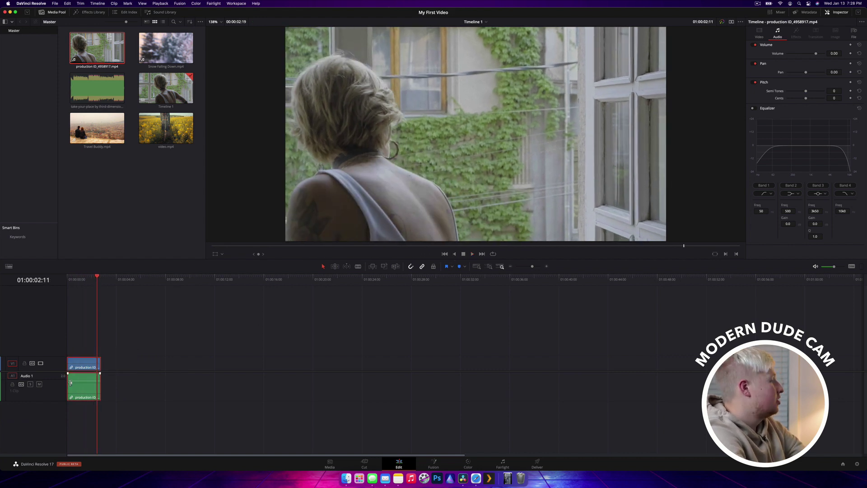
{"action": "key", "text": "BackSpace"}
- Load Snow Falling Down.mp4 and mark an in point at 00:00:02:20 and an out point at 00:00:09:21
{"action": "left_click", "coordinate": [166, 47]}
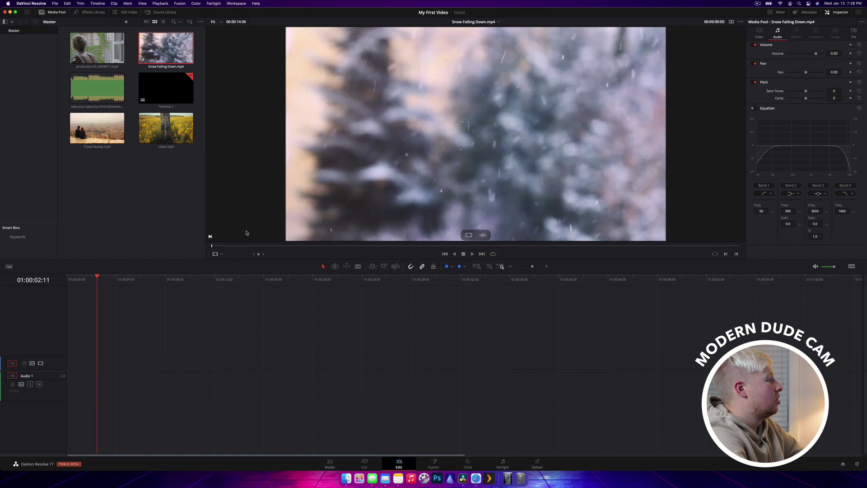
{"action": "left_click_drag", "start_coordinate": [235, 246], "coordinate": [312, 245]}
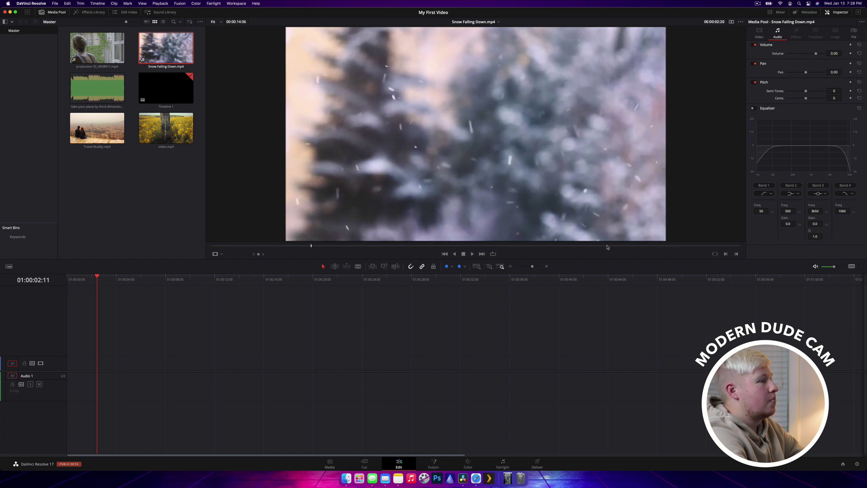
{"action": "left_click", "coordinate": [725, 254]}
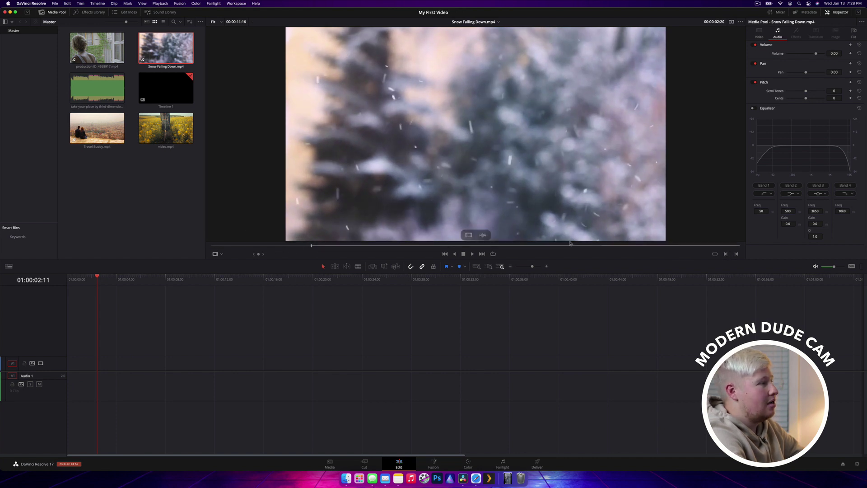
{"action": "left_click", "coordinate": [573, 246]}
{"action": "left_click", "coordinate": [737, 253]}
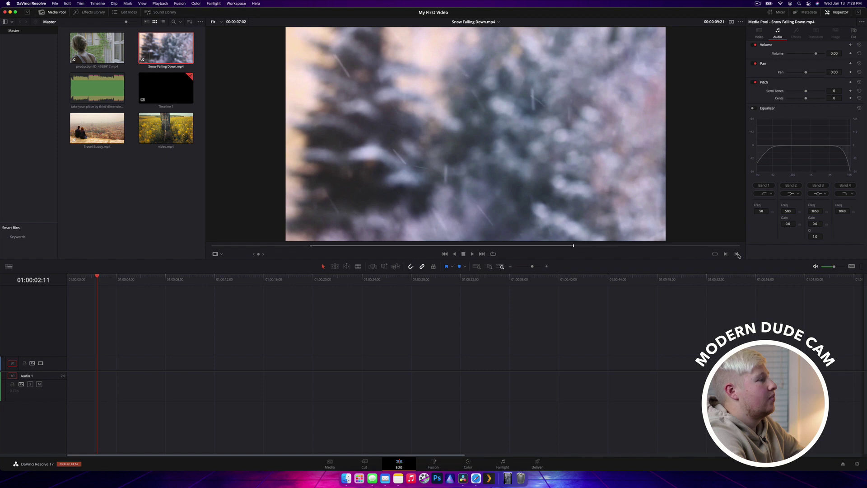
{"action": "left_click_drag", "start_coordinate": [600, 140], "coordinate": [535, 154]}
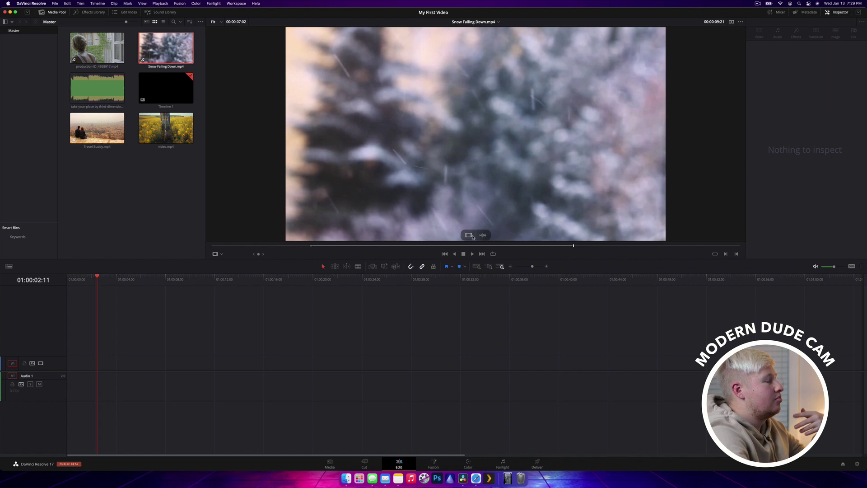
- Try placing the snow clip and its audio on the timeline, then undo and delete those test edits
{"action": "left_click_drag", "start_coordinate": [472, 237], "coordinate": [420, 365]}
{"action": "key", "text": "ctrl+z"}
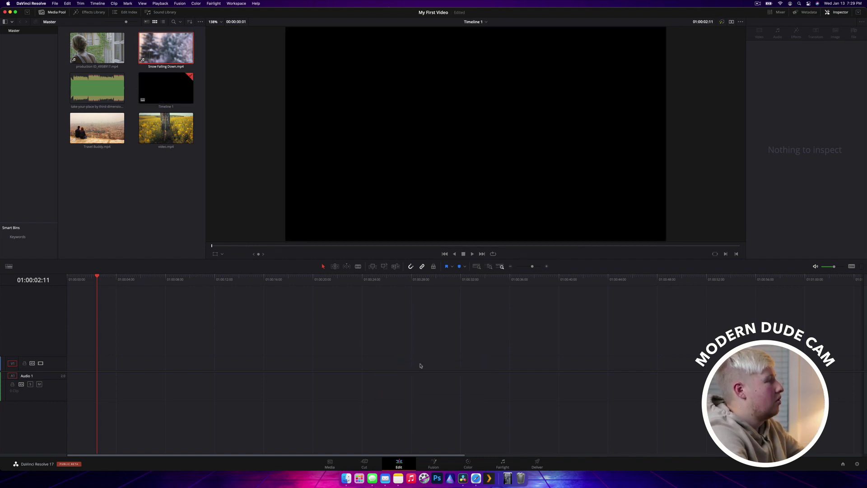
{"action": "double_click", "coordinate": [165, 47]}
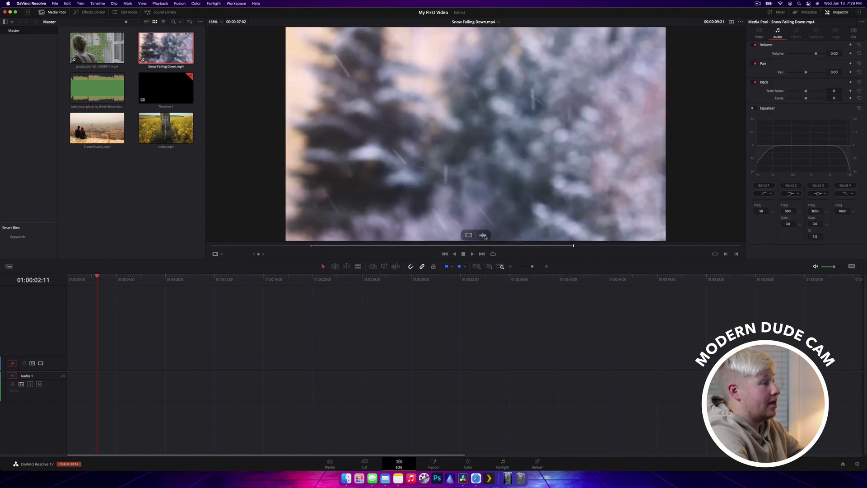
{"action": "left_click_drag", "start_coordinate": [482, 235], "coordinate": [495, 381]}
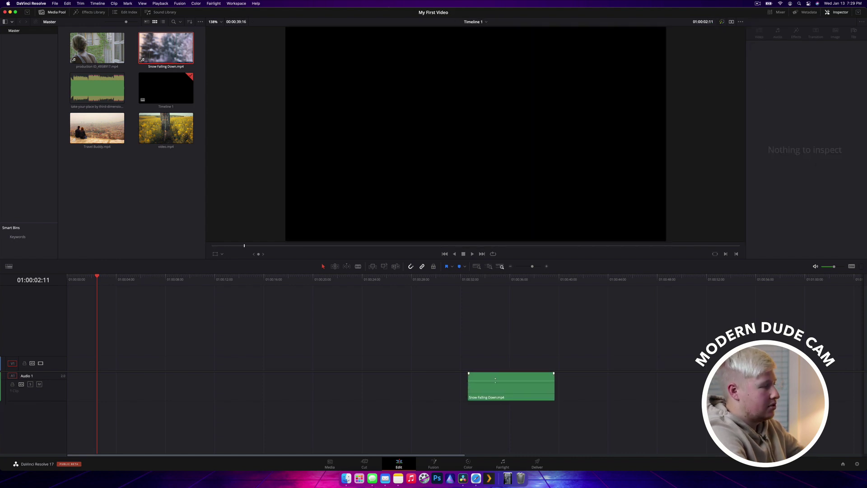
{"action": "left_click", "coordinate": [487, 380]}
{"action": "key", "text": "BackSpace"}
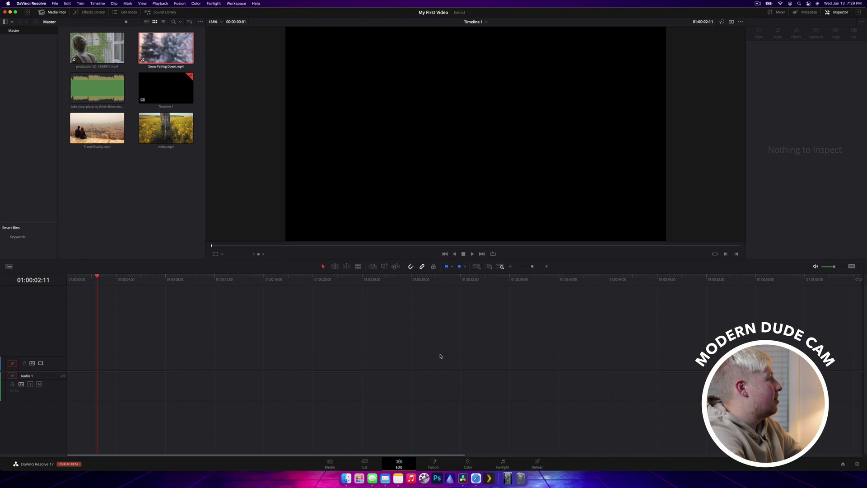
{"action": "left_click", "coordinate": [152, 166]}
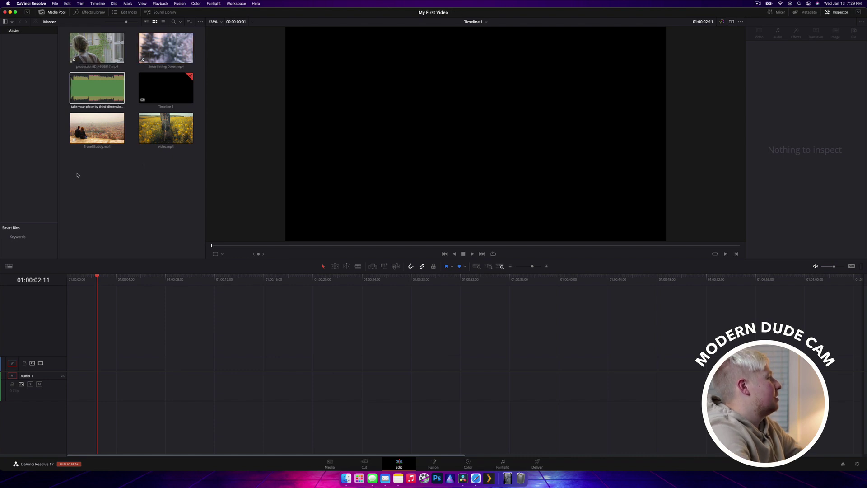
- Place video.mp4, Travel Buddy.mp4, Snow Falling Down.mp4 and production ID_4958917.mp4 on V1 in order
{"action": "left_click", "coordinate": [89, 132]}
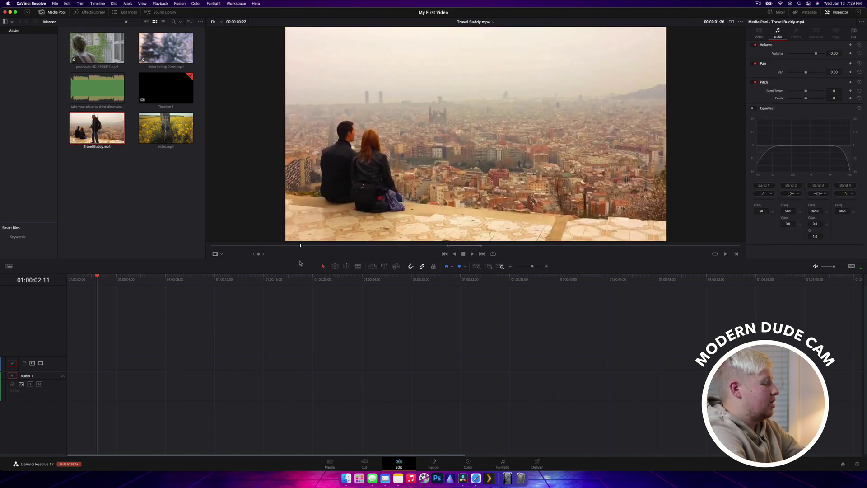
{"action": "left_click", "coordinate": [166, 128]}
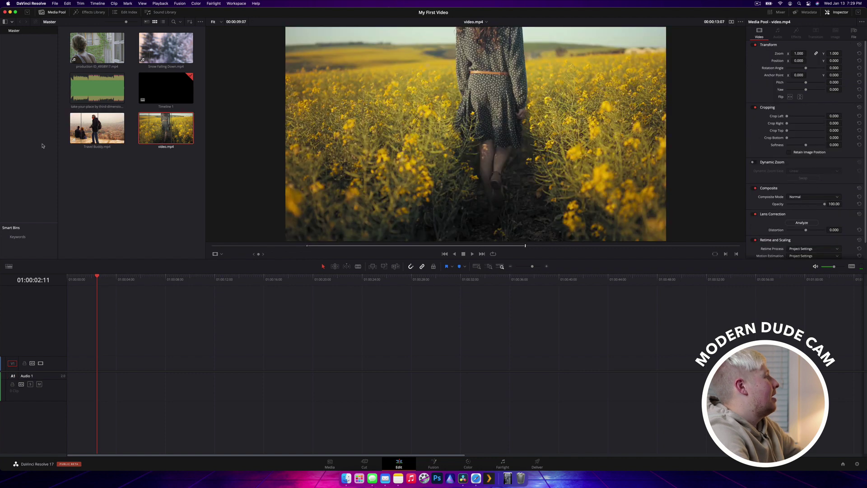
{"action": "left_click_drag", "start_coordinate": [140, 138], "coordinate": [67, 363]}
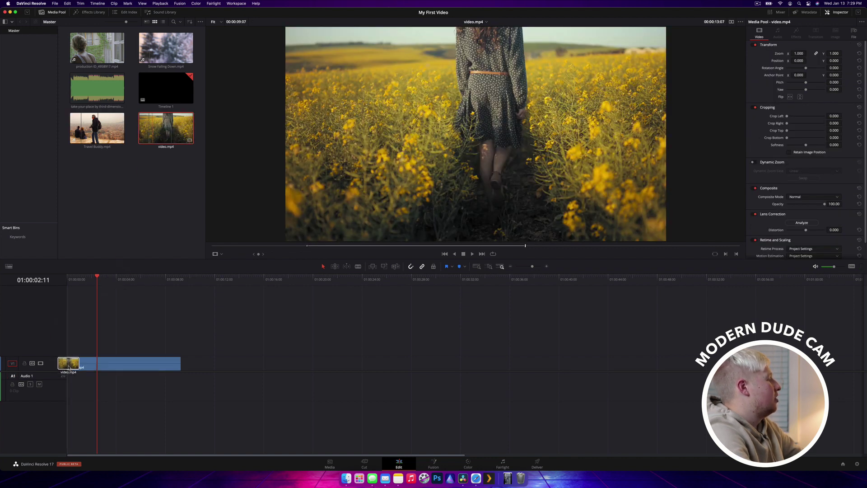
{"action": "left_click_drag", "start_coordinate": [103, 144], "coordinate": [183, 362]}
{"action": "left_click_drag", "start_coordinate": [166, 47], "coordinate": [231, 361]}
{"action": "left_click_drag", "start_coordinate": [122, 62], "coordinate": [337, 363]}
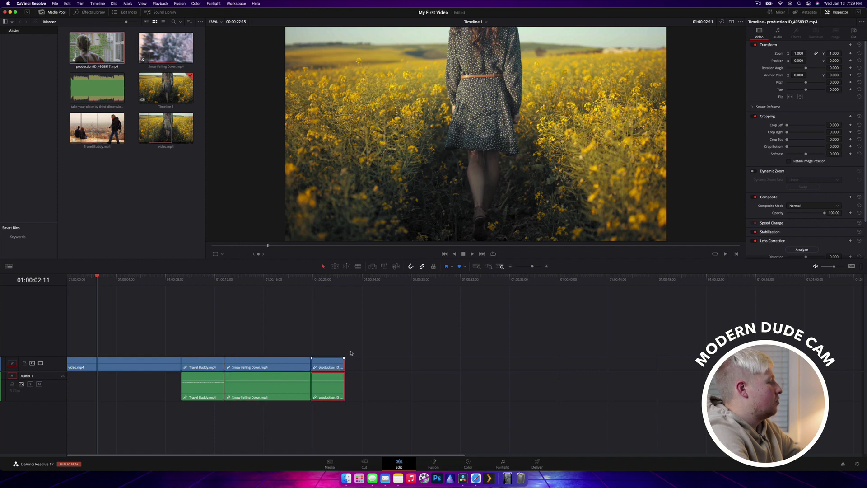
{"action": "key", "text": "space"}
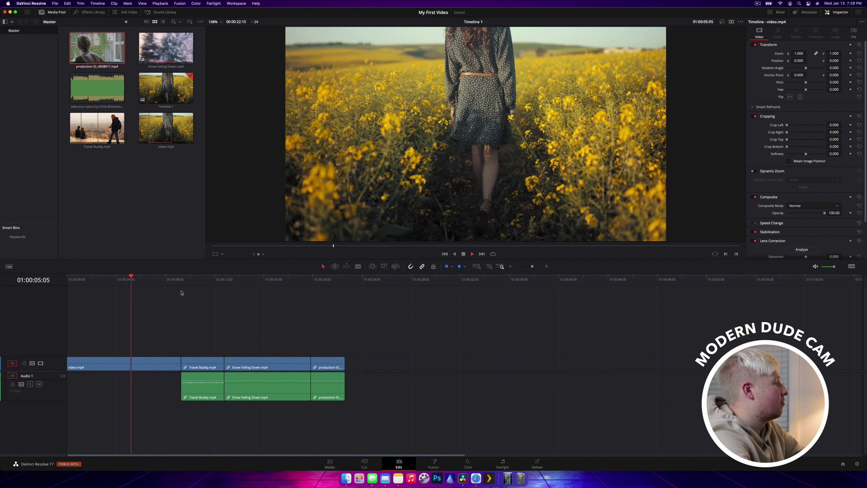
{"action": "key", "text": "space"}
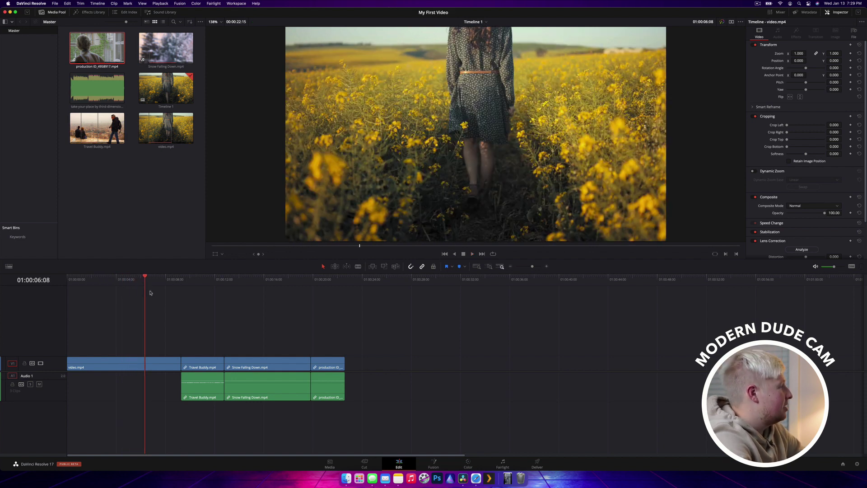
{"action": "left_click_drag", "start_coordinate": [137, 283], "coordinate": [278, 282]}
{"action": "left_click_drag", "start_coordinate": [397, 280], "coordinate": [219, 294]}
{"action": "key", "text": "space"}
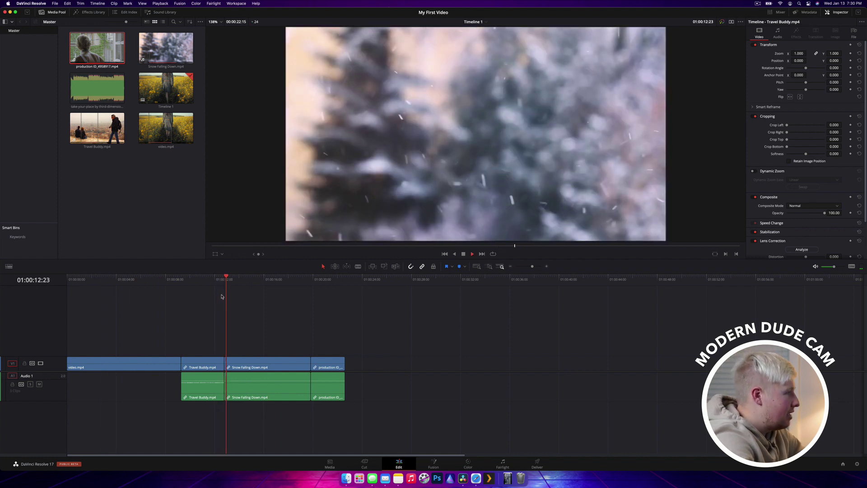
{"action": "key", "text": "space"}
{"action": "mouse_move", "coordinate": [166, 369]}
{"action": "left_mouse_down"}
{"action": "mouse_move", "coordinate": [167, 354]}
{"action": "mouse_move", "coordinate": [359, 354]}
{"action": "mouse_move", "coordinate": [163, 355]}
{"action": "mouse_move", "coordinate": [162, 367]}
{"action": "left_mouse_up"}
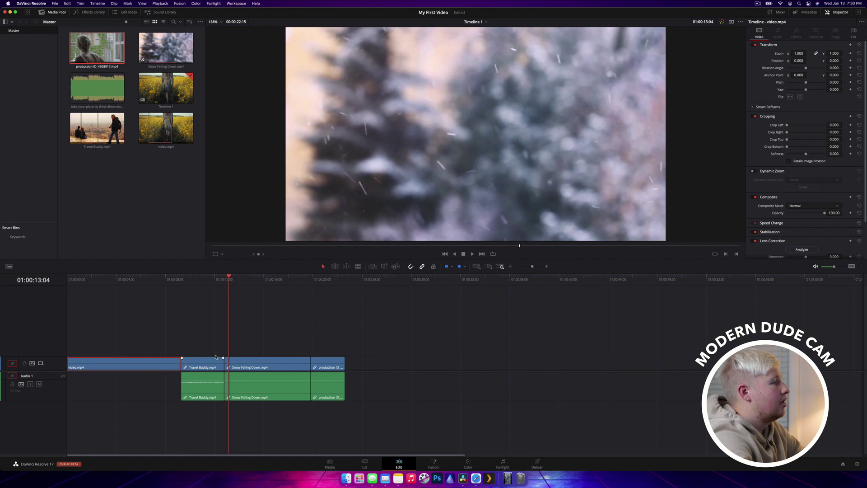
{"action": "left_click", "coordinate": [301, 334]}
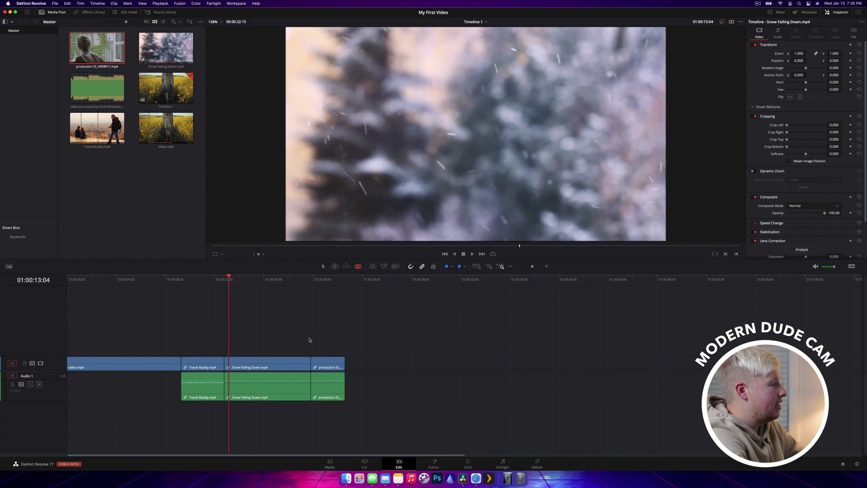
- Blade Snow Falling Down.mp4, delete its second half, and butt the production ID clip against it
{"action": "left_click_drag", "start_coordinate": [294, 355], "coordinate": [266, 362]}
{"action": "left_click", "coordinate": [264, 377]}
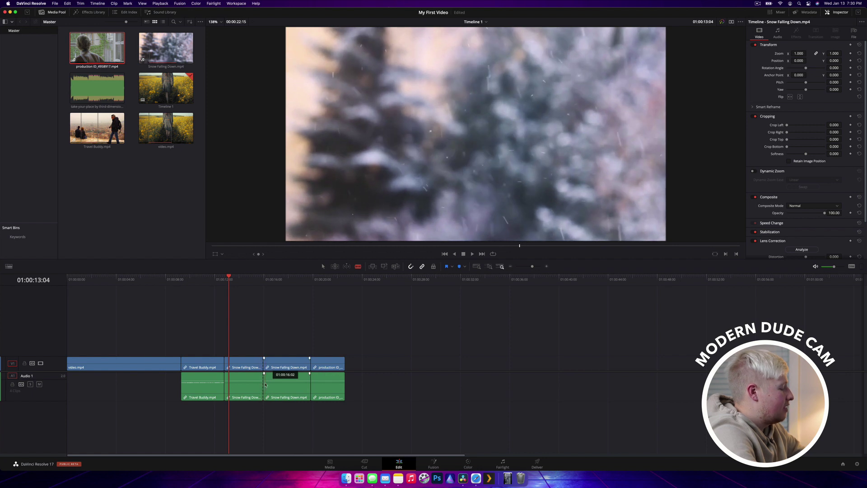
{"action": "key", "text": "a"}
{"action": "left_click", "coordinate": [304, 363]}
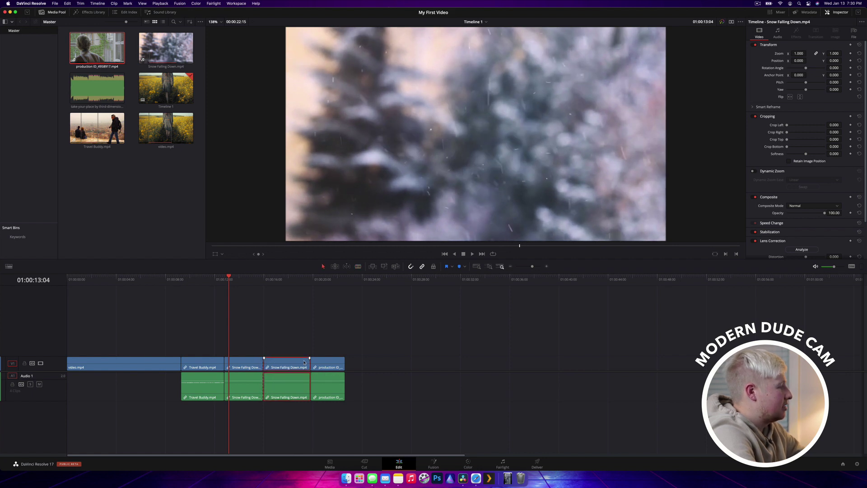
{"action": "left_click_drag", "start_coordinate": [296, 364], "coordinate": [425, 347]}
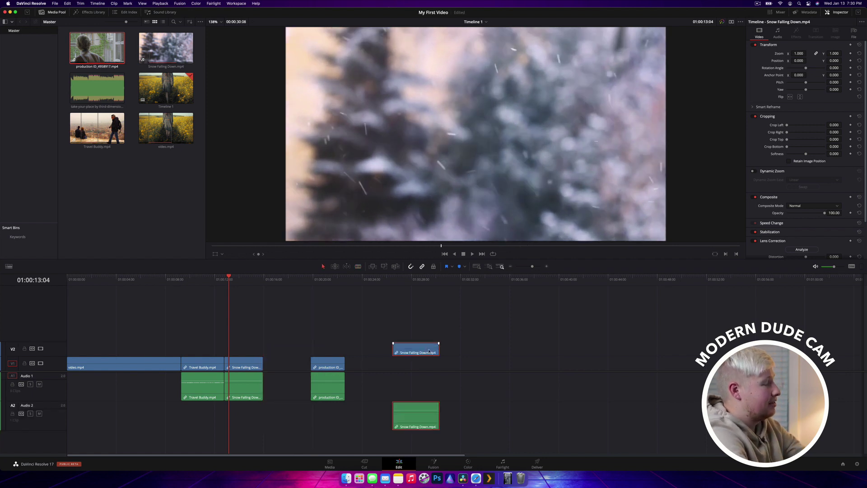
{"action": "key", "text": "BackSpace"}
{"action": "left_click_drag", "start_coordinate": [328, 365], "coordinate": [279, 367]}
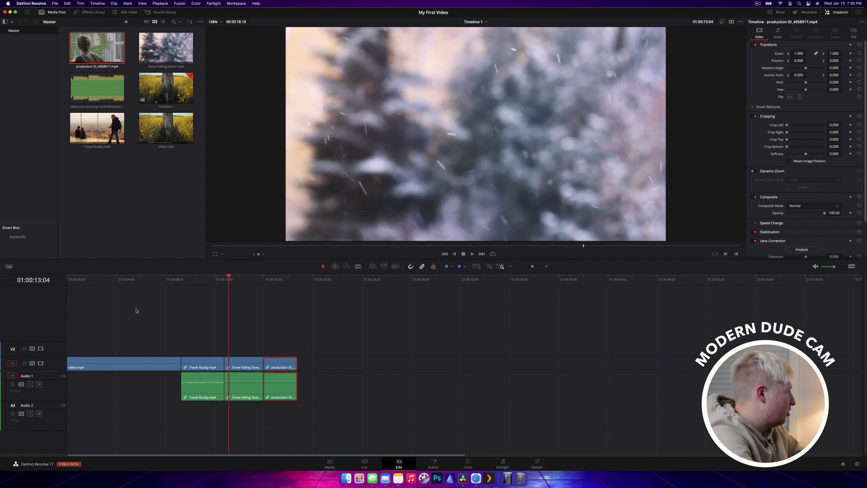
- Blade video.mp4 near its start and delete the short isolated piece
{"action": "left_click", "coordinate": [117, 311]}
{"action": "key", "text": "b"}
{"action": "left_click", "coordinate": [128, 365]}
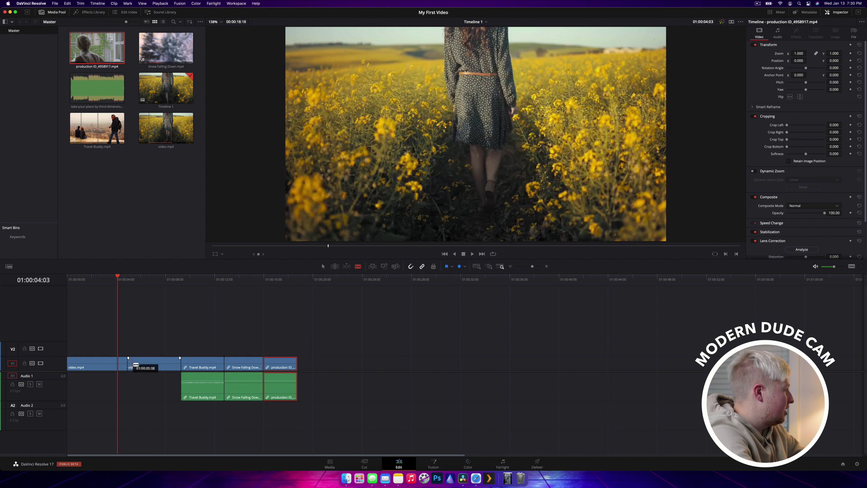
{"action": "left_click", "coordinate": [133, 365]}
{"action": "left_click", "coordinate": [161, 365]}
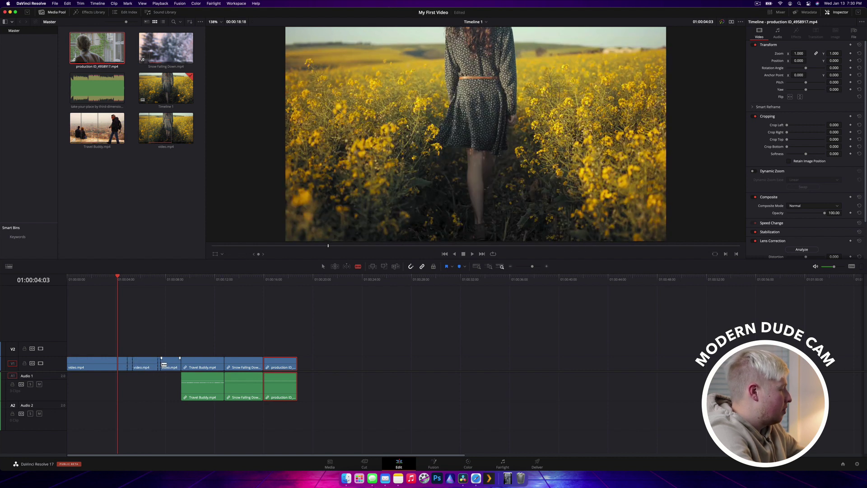
{"action": "key", "text": "a"}
{"action": "left_click", "coordinate": [130, 363]}
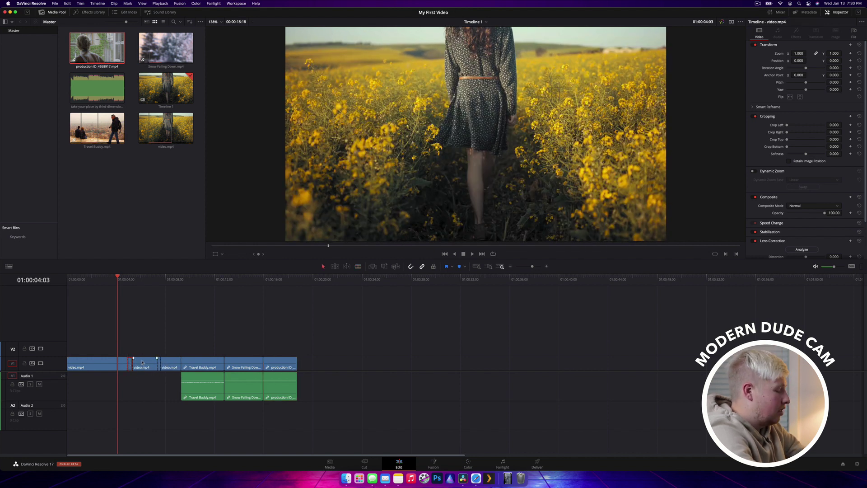
{"action": "key", "text": "BackSpace"}
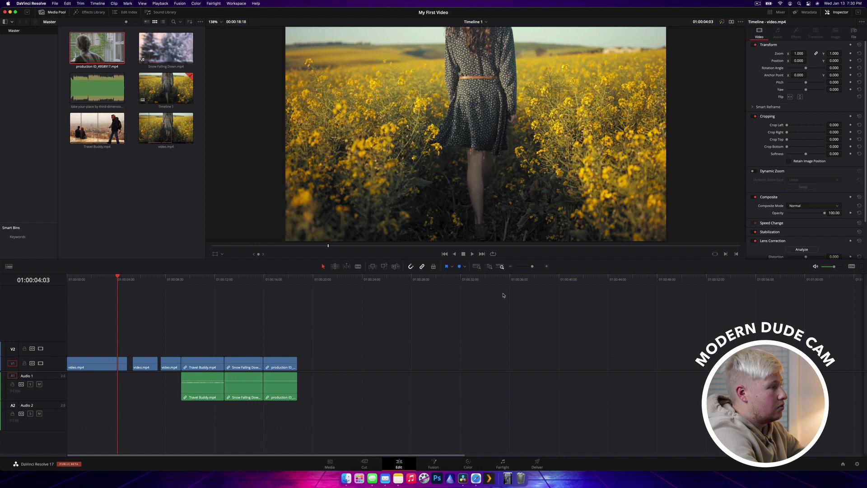
- Delete the empty gap between the first clips so the later clips close up
{"action": "left_click_drag", "start_coordinate": [533, 267], "coordinate": [535, 267]}
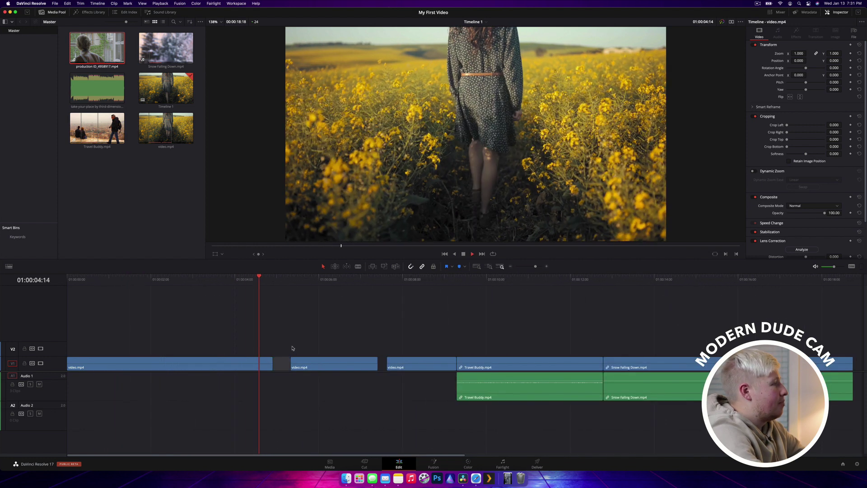
{"action": "key", "text": "space"}
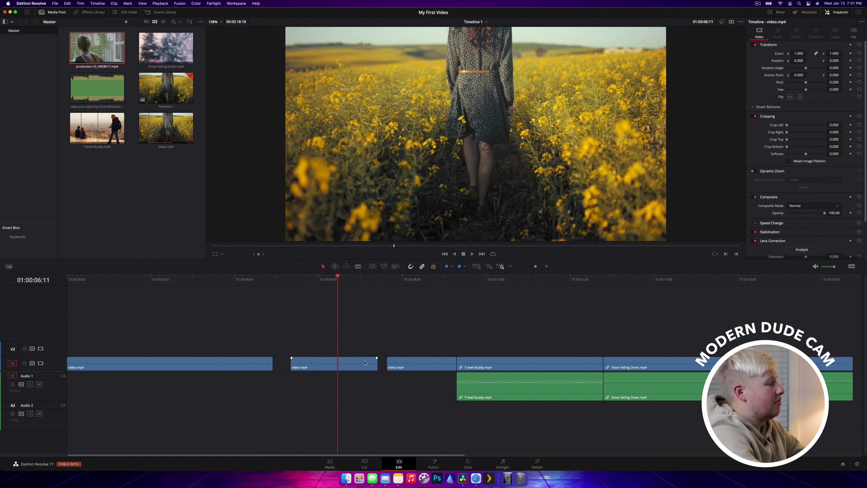
{"action": "left_click", "coordinate": [285, 362]}
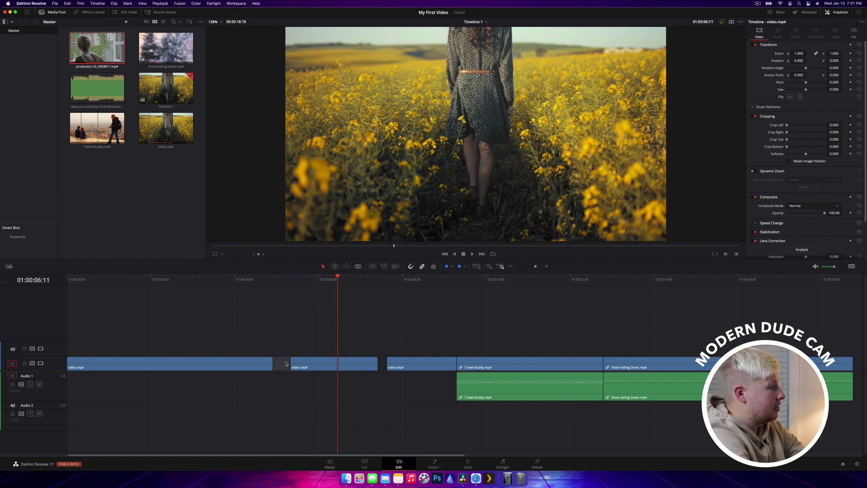
{"action": "key", "text": "BackSpace"}
{"action": "left_click", "coordinate": [365, 363]}
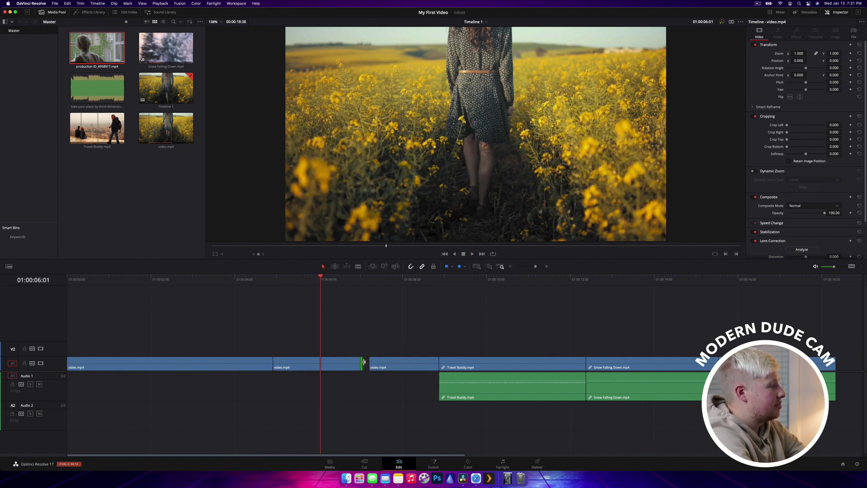
{"action": "key", "text": "super+minus"}
{"action": "key", "text": "super+minus"}
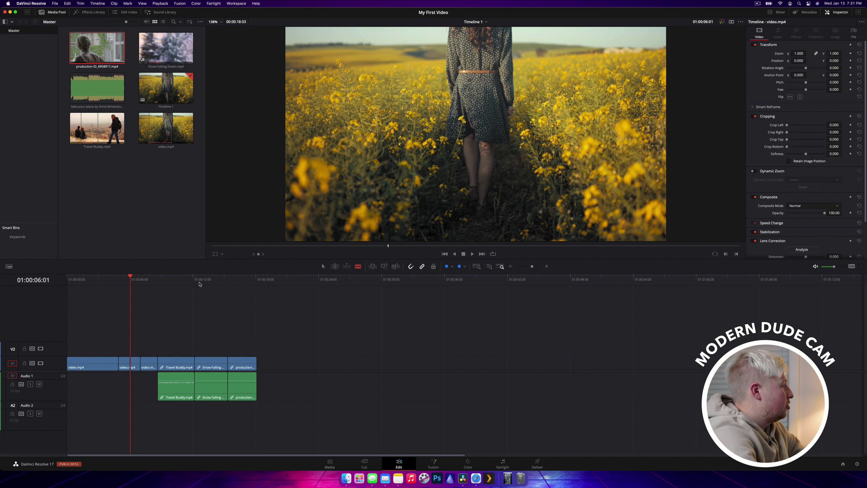
- Cut an unwanted section out of Snow Falling Down and slide the production clip left to close the gap
{"action": "left_click", "coordinate": [204, 377]}
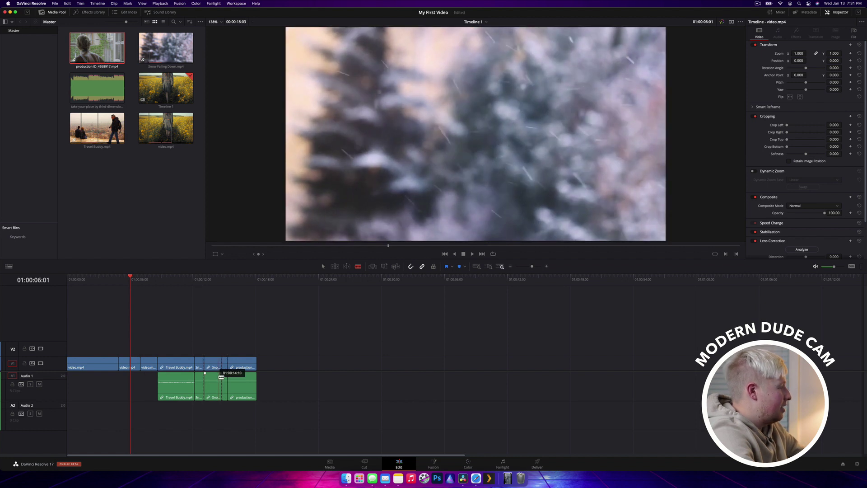
{"action": "key", "text": "a"}
{"action": "left_click", "coordinate": [210, 364]}
{"action": "key", "text": "BackSpace"}
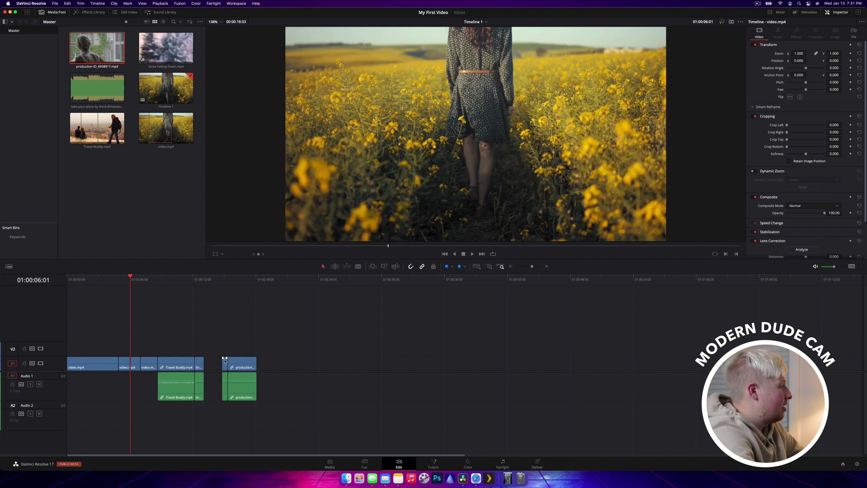
{"action": "left_click", "coordinate": [237, 366]}
{"action": "left_click_drag", "start_coordinate": [237, 367], "coordinate": [224, 367]}
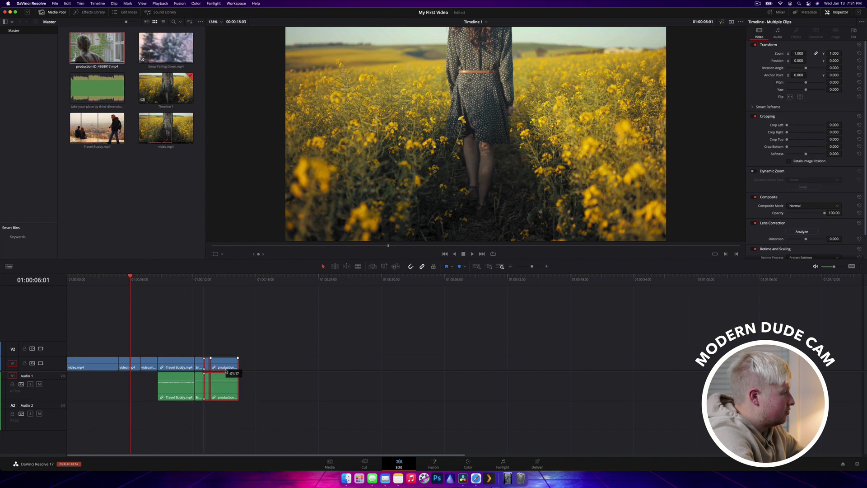
{"action": "left_click", "coordinate": [291, 357]}
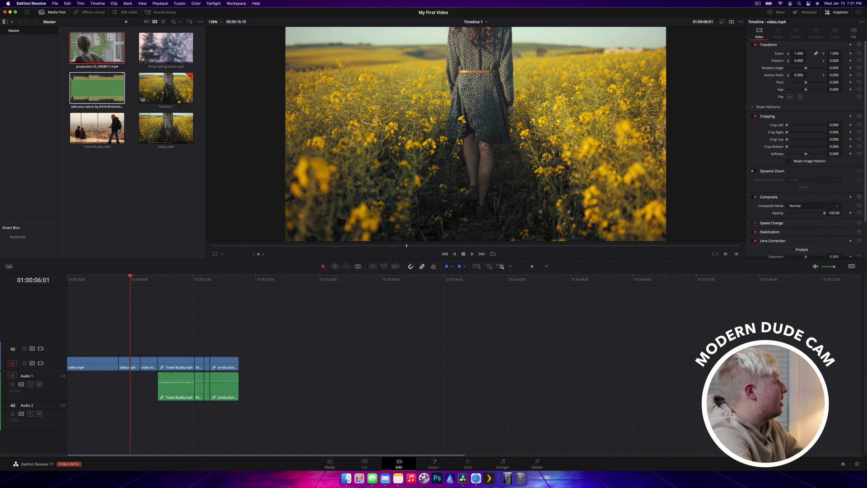
- Place the music clip on Audio 2 and trim it to end with the video clips
{"action": "left_click_drag", "start_coordinate": [97, 89], "coordinate": [70, 419]}
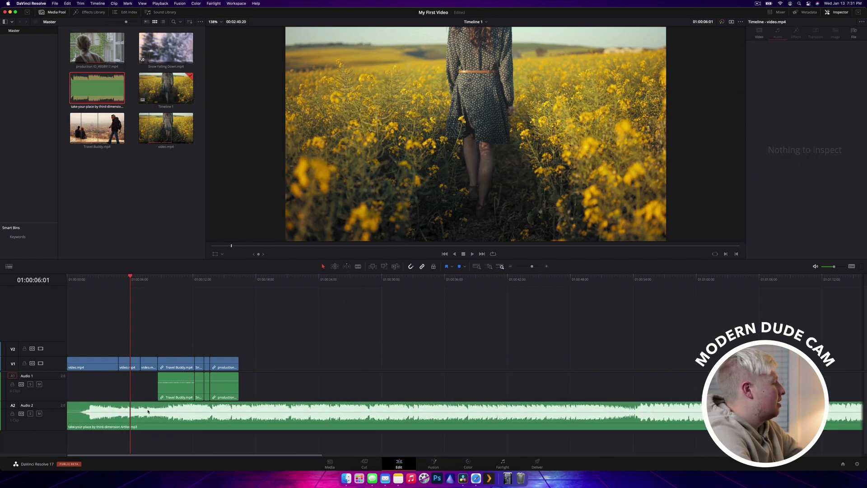
{"action": "left_click", "coordinate": [239, 409]}
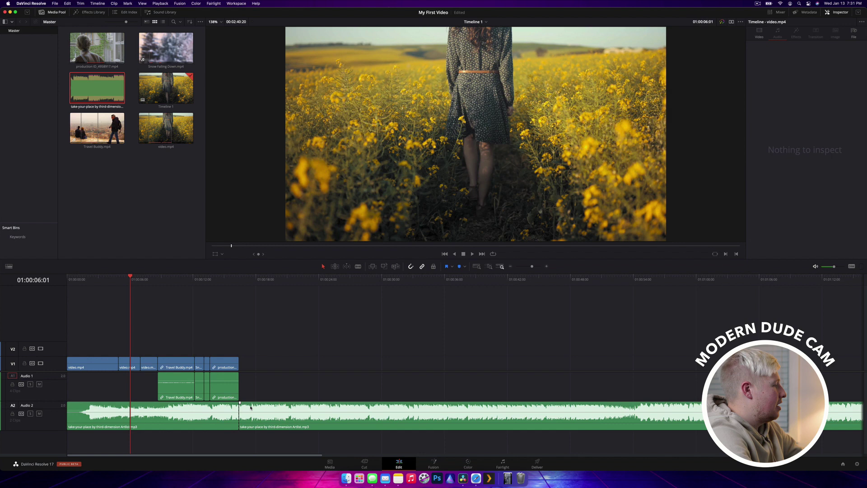
{"action": "key", "text": "BackSpace"}
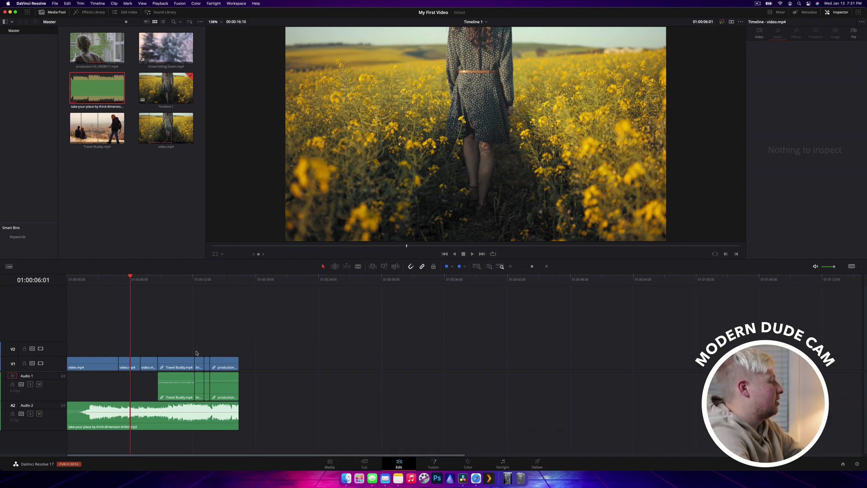
{"action": "key", "text": "space"}
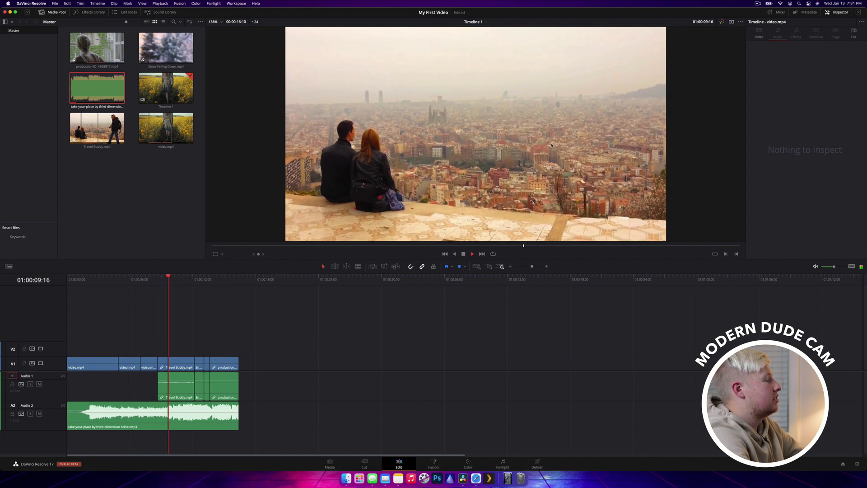
{"action": "key", "text": "space"}
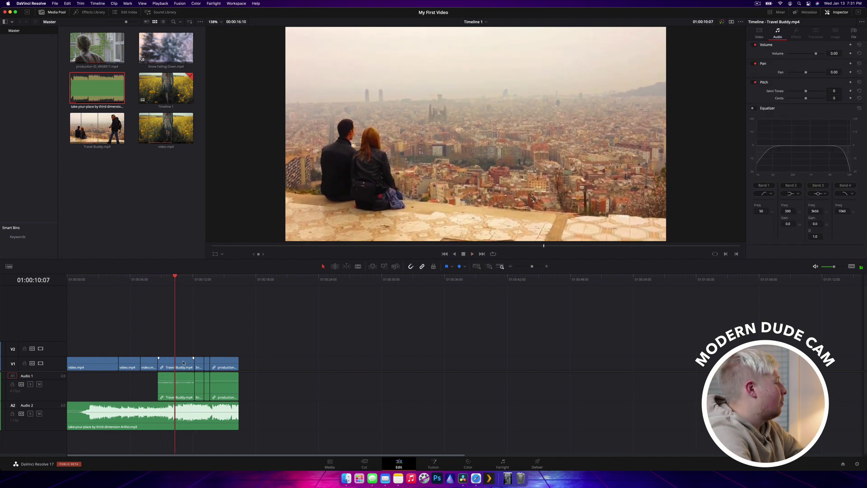
- Lower the music clip's volume to -4.73 dB
{"action": "left_click", "coordinate": [165, 422]}
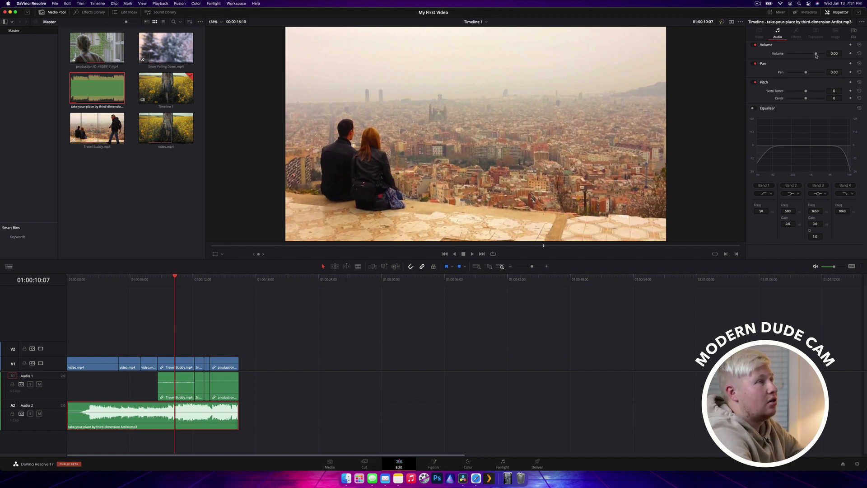
{"action": "left_click_drag", "start_coordinate": [816, 55], "coordinate": [814, 55]}
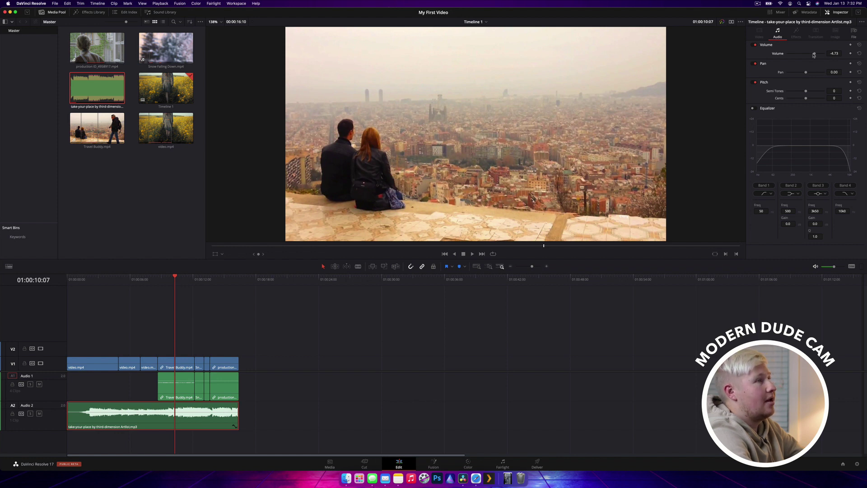
{"action": "left_click", "coordinate": [107, 325]}
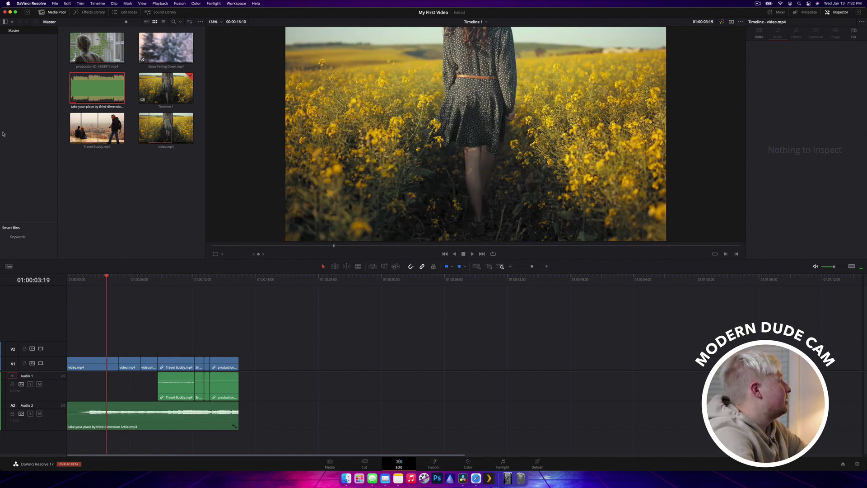
- Add a plain Text title from the Effects Library onto V2 above the clips
{"action": "left_click", "coordinate": [87, 13]}
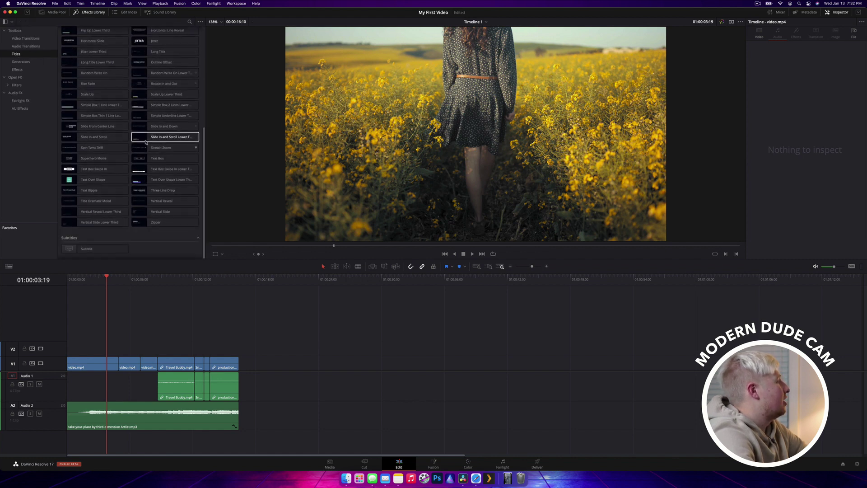
{"action": "left_click", "coordinate": [165, 132]}
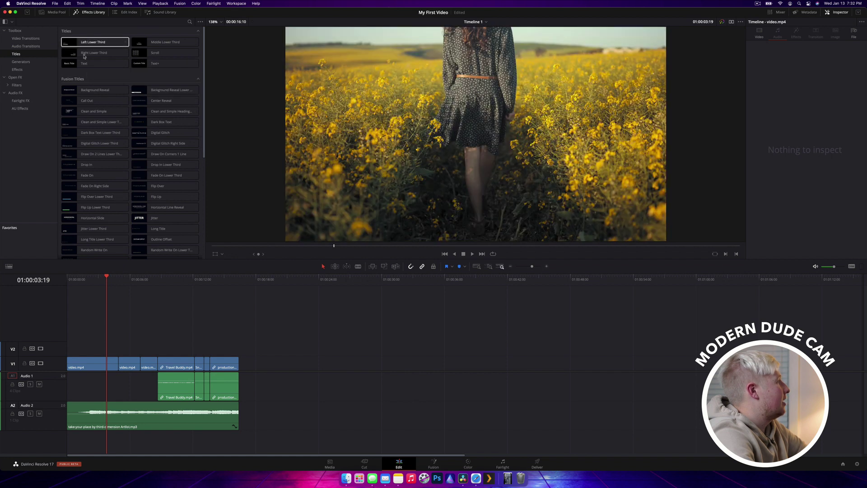
{"action": "left_click", "coordinate": [118, 64]}
{"action": "left_click_drag", "start_coordinate": [120, 71], "coordinate": [156, 349]}
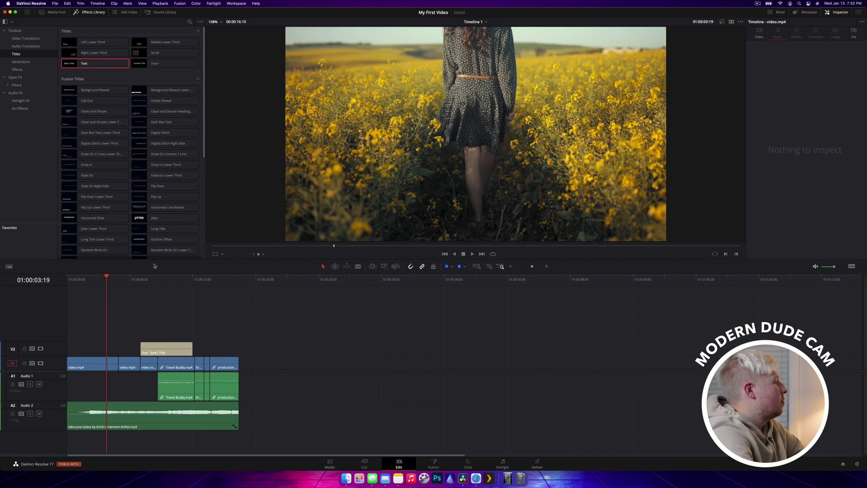
{"action": "left_click", "coordinate": [161, 280]}
{"action": "key", "text": "space"}
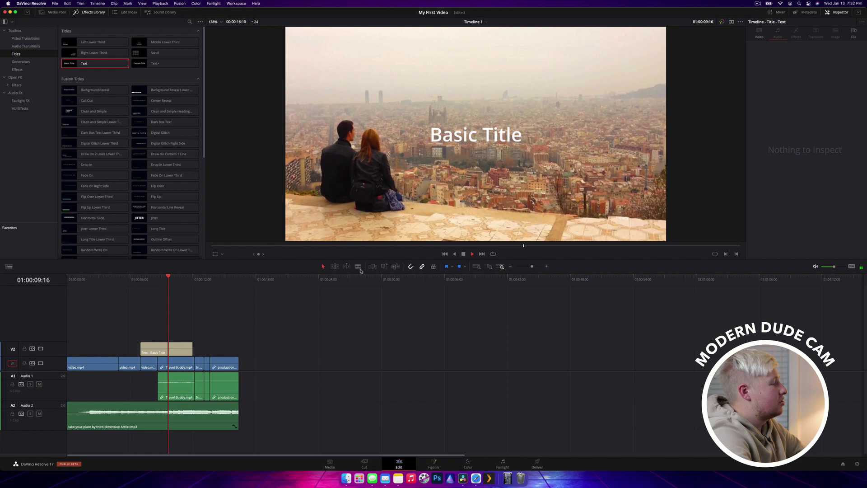
{"action": "key", "text": "space"}
- Change the title text to 'My Video' in Noto Serif Ahom at size 434
{"action": "left_click", "coordinate": [184, 350]}
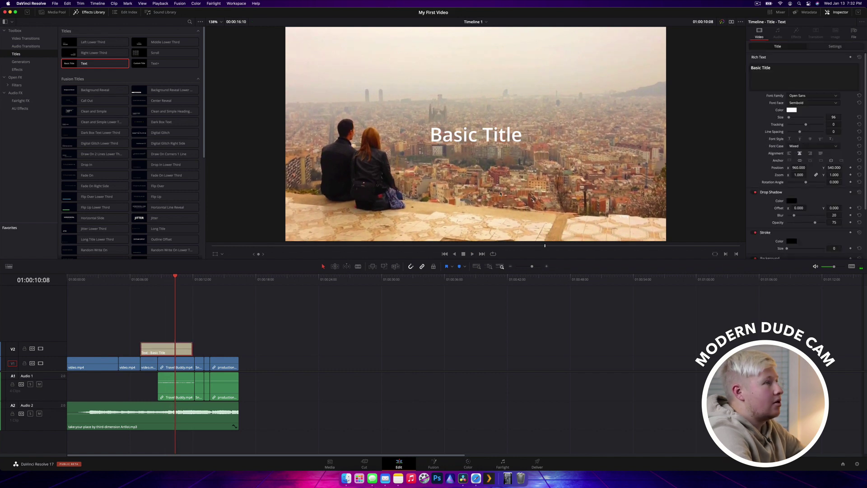
{"action": "left_click", "coordinate": [752, 75]}
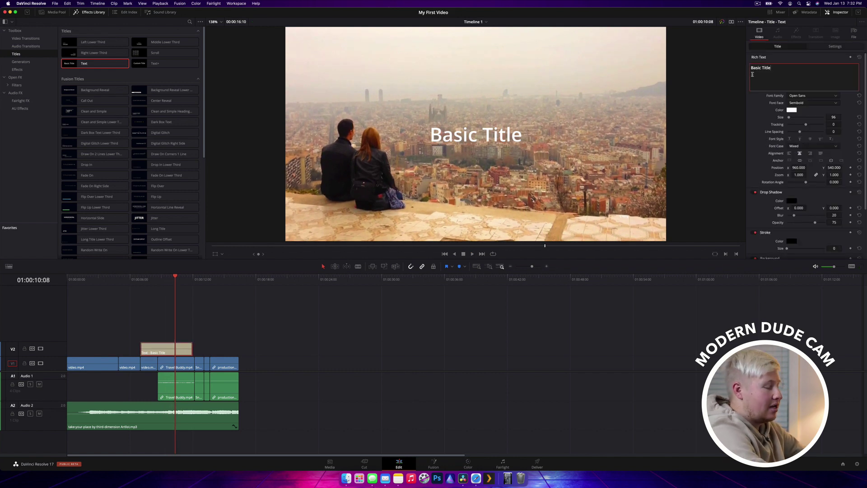
{"action": "key", "text": "BackSpace"}
{"action": "key", "text": "BackSpace"}
{"action": "key", "text": "BackSpace"}
{"action": "key", "text": "BackSpace"}
{"action": "key", "text": "BackSpace"}
{"action": "key", "text": "BackSpace"}
{"action": "key", "text": "BackSpace"}
{"action": "key", "text": "BackSpace"}
{"action": "key", "text": "BackSpace"}
{"action": "key", "text": "BackSpace"}
{"action": "key", "text": "BackSpace"}
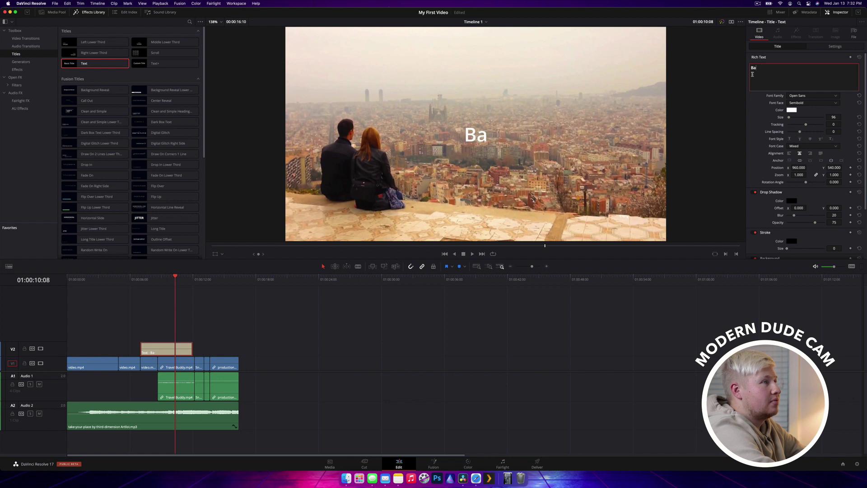
{"action": "type", "text": "My Video"}
{"action": "scroll", "coordinate": [818, 95], "scroll_direction": "up", "scroll_amount": 2}
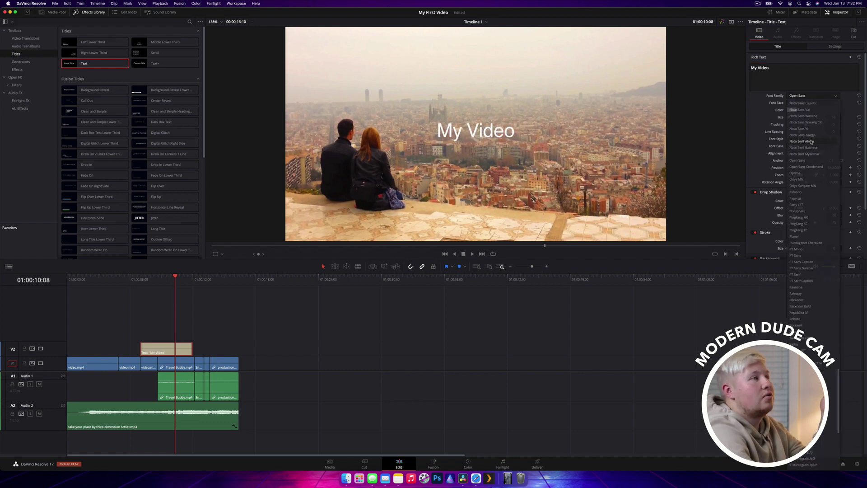
{"action": "left_click", "coordinate": [809, 103]}
{"action": "mouse_move", "coordinate": [789, 118]}
{"action": "left_mouse_down"}
{"action": "mouse_move", "coordinate": [801, 118]}
{"action": "mouse_move", "coordinate": [794, 120]}
{"action": "left_mouse_up"}
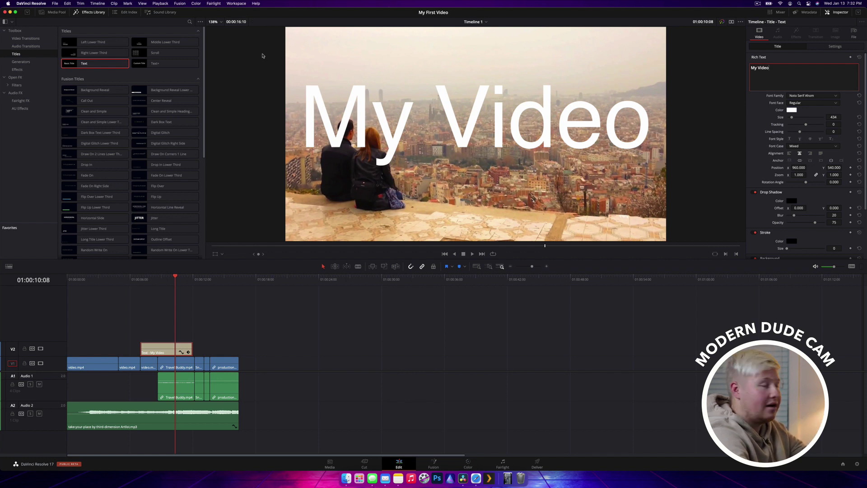
- Place the Box transition on the cut before the production ID clip and preview it
{"action": "left_click", "coordinate": [25, 39]}
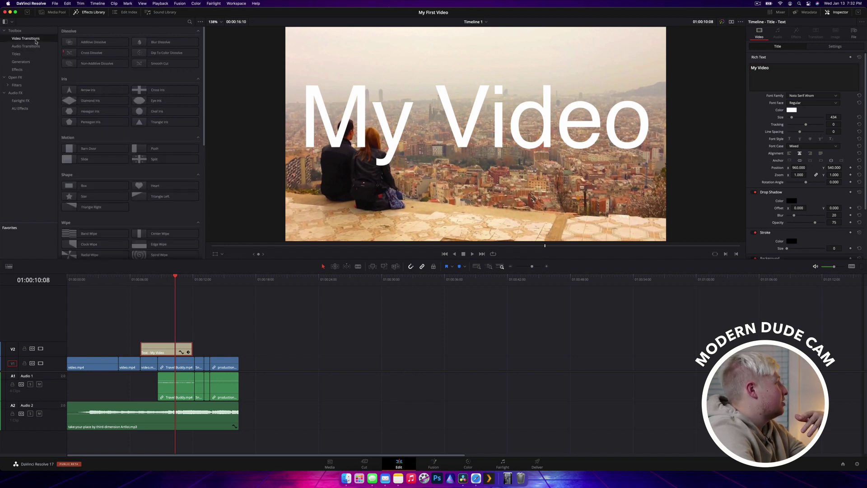
{"action": "scroll", "coordinate": [100, 118], "scroll_direction": "down", "scroll_amount": 10}
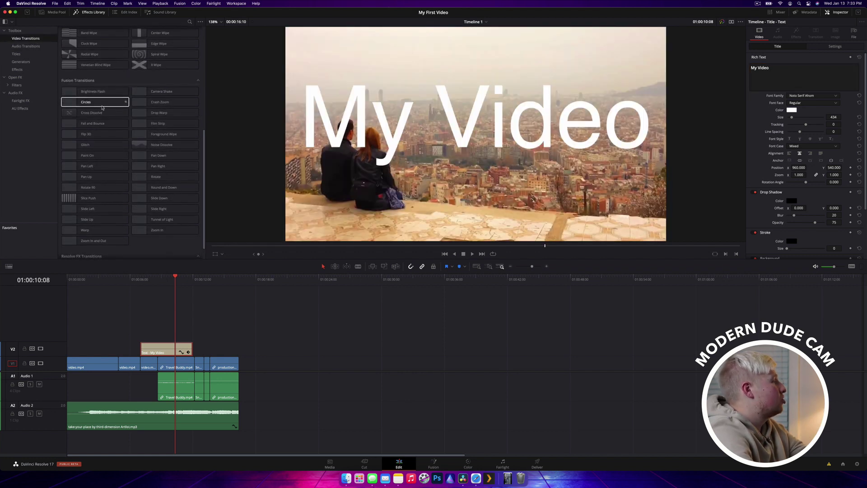
{"action": "scroll", "coordinate": [92, 95], "scroll_direction": "up", "scroll_amount": 5}
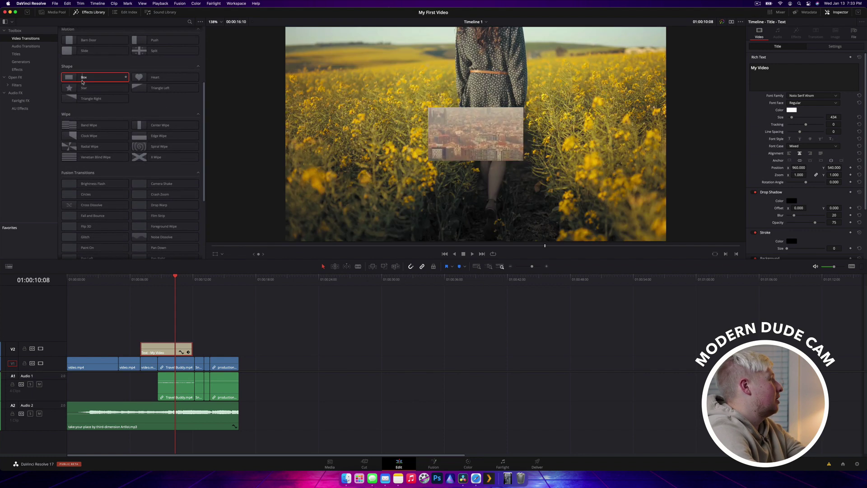
{"action": "mouse_move", "coordinate": [83, 82]}
{"action": "left_mouse_down"}
{"action": "mouse_move", "coordinate": [210, 359]}
{"action": "mouse_move", "coordinate": [193, 361]}
{"action": "mouse_move", "coordinate": [210, 361]}
{"action": "left_mouse_up"}
{"action": "left_click", "coordinate": [205, 283]}
{"action": "key", "text": "space"}
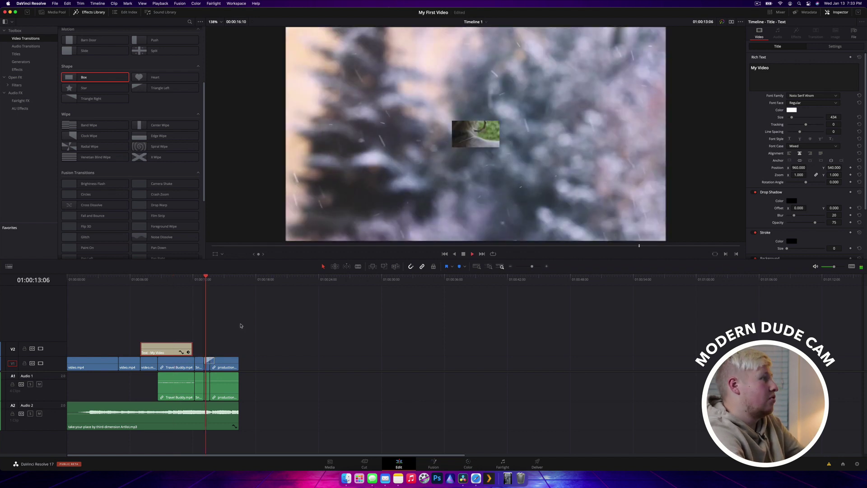
{"action": "key", "text": "space"}
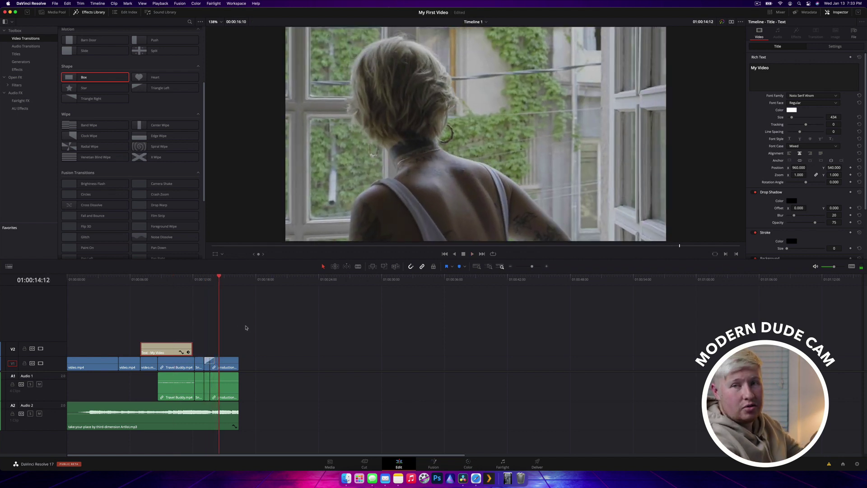
- Save the project and play the timeline back through the title and Box transition
{"action": "key", "text": "super+s"}
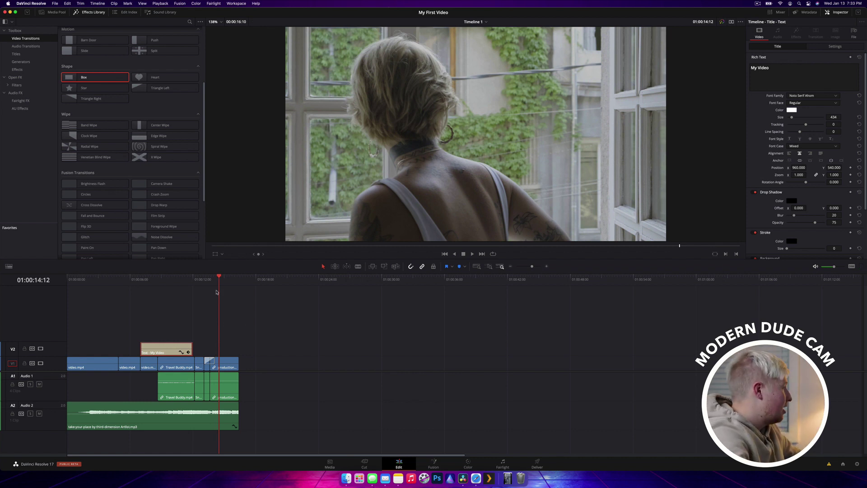
{"action": "left_click_drag", "start_coordinate": [216, 292], "coordinate": [101, 294]}
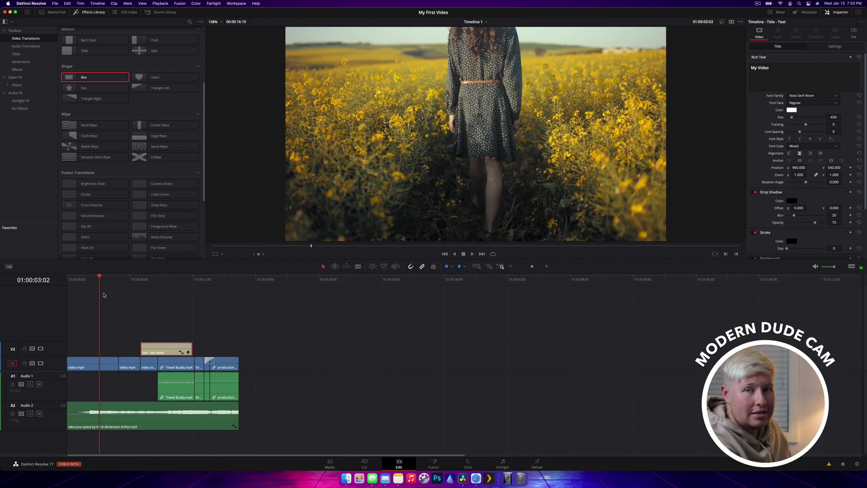
{"action": "left_click", "coordinate": [188, 305]}
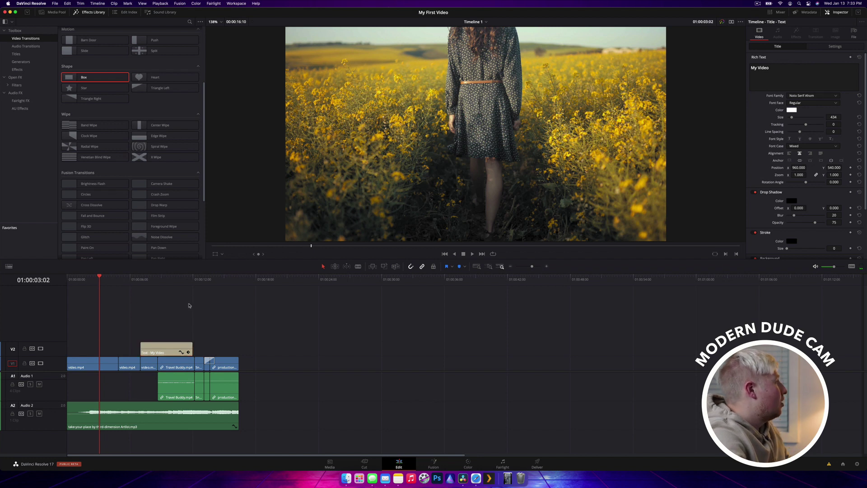
{"action": "left_click_drag", "start_coordinate": [116, 281], "coordinate": [212, 289]}
{"action": "key", "text": "space"}
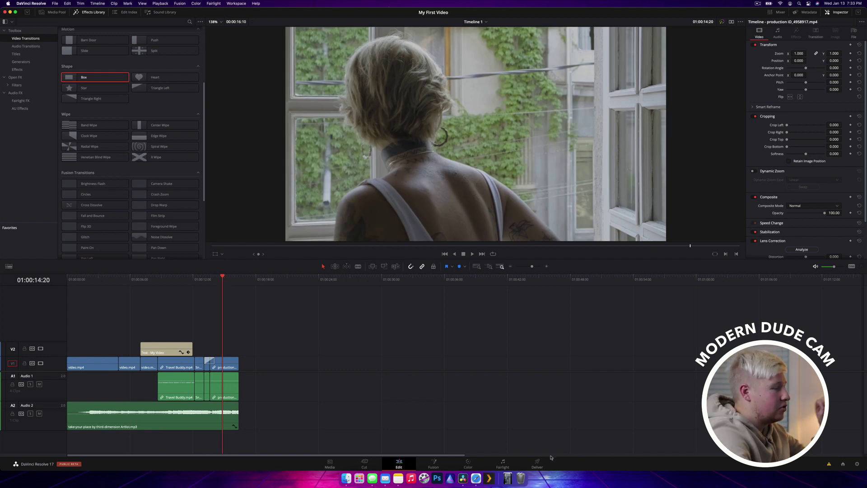
{"action": "left_click", "coordinate": [537, 463]}
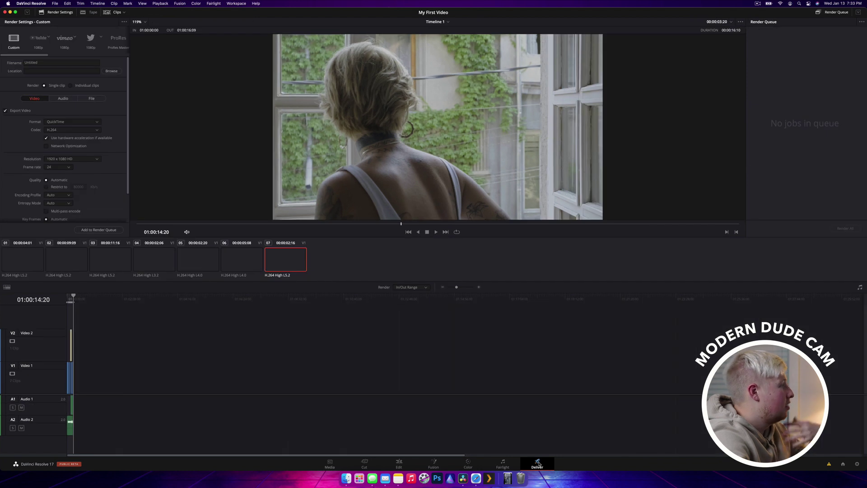
{"action": "key", "text": "Up"}
{"action": "key", "text": "Up"}
{"action": "key", "text": "Up"}
{"action": "key", "text": "Up"}
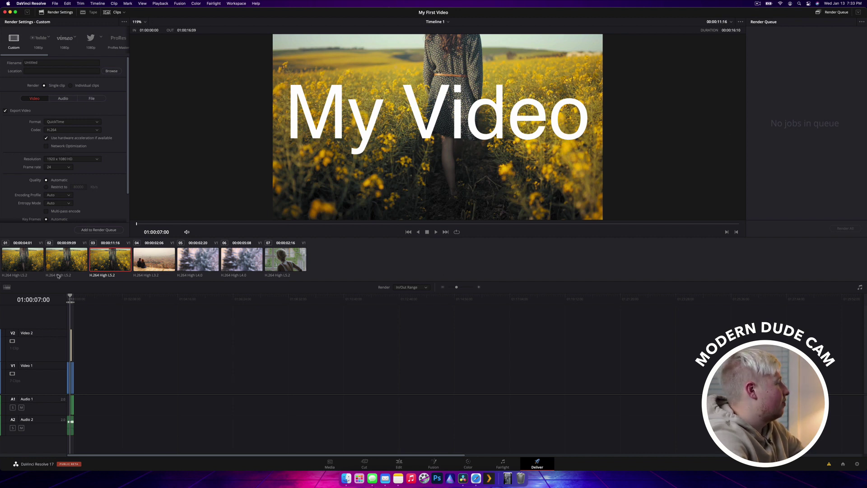
{"action": "left_click", "coordinate": [154, 259]}
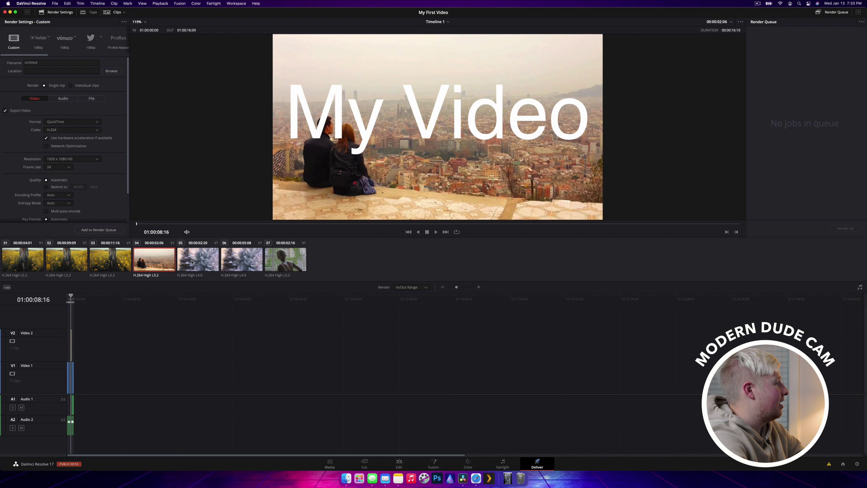
{"action": "left_click", "coordinate": [191, 261]}
{"action": "left_click", "coordinate": [285, 259]}
{"action": "left_click", "coordinate": [198, 259]}
{"action": "left_click", "coordinate": [154, 263]}
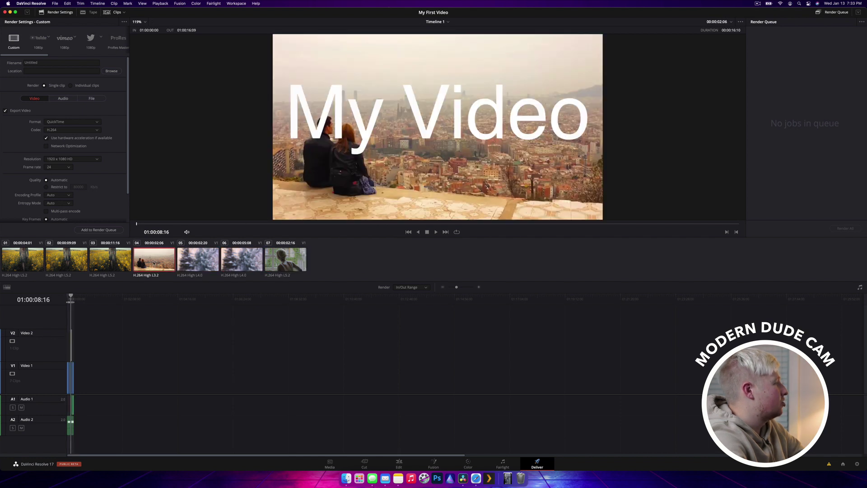
{"action": "left_click", "coordinate": [70, 265]}
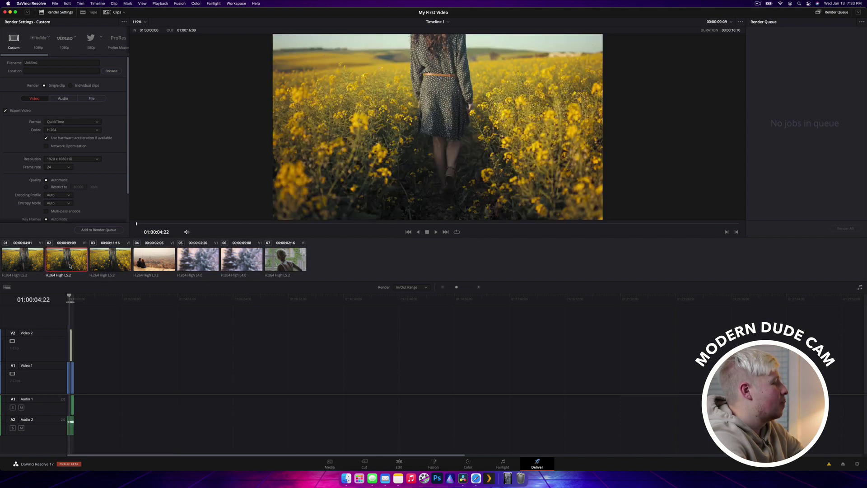
{"action": "left_click", "coordinate": [479, 287]}
{"action": "left_click", "coordinate": [479, 287]}
{"action": "left_click", "coordinate": [479, 287]}
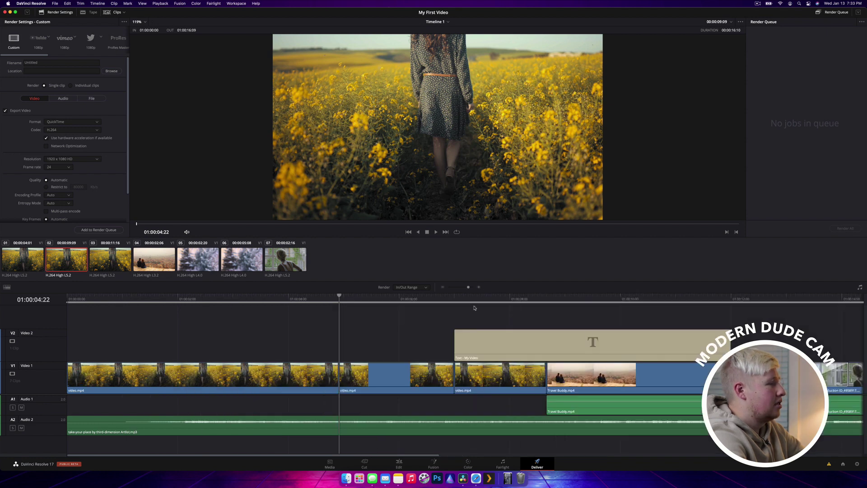
{"action": "left_click", "coordinate": [442, 288]}
{"action": "left_click", "coordinate": [442, 288]}
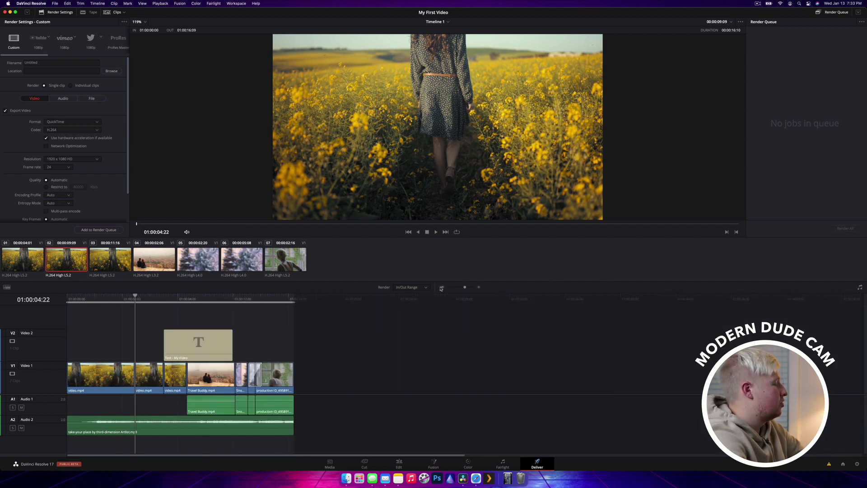
{"action": "key", "text": "space"}
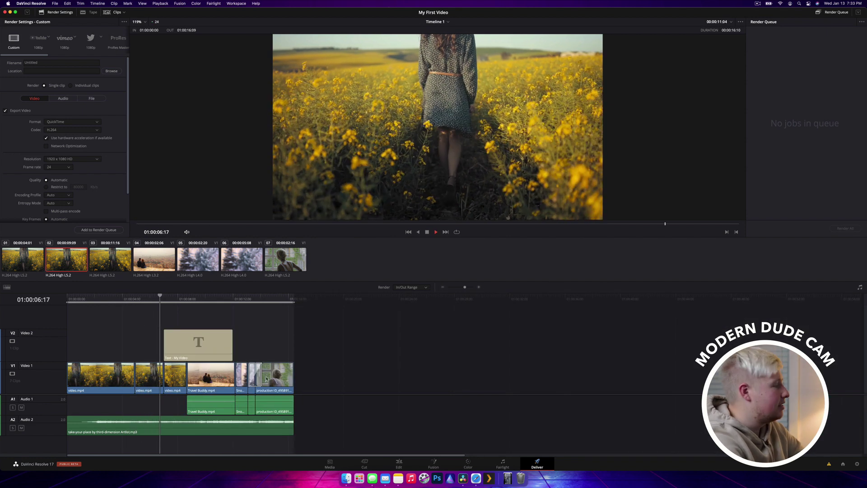
{"action": "key", "text": "space"}
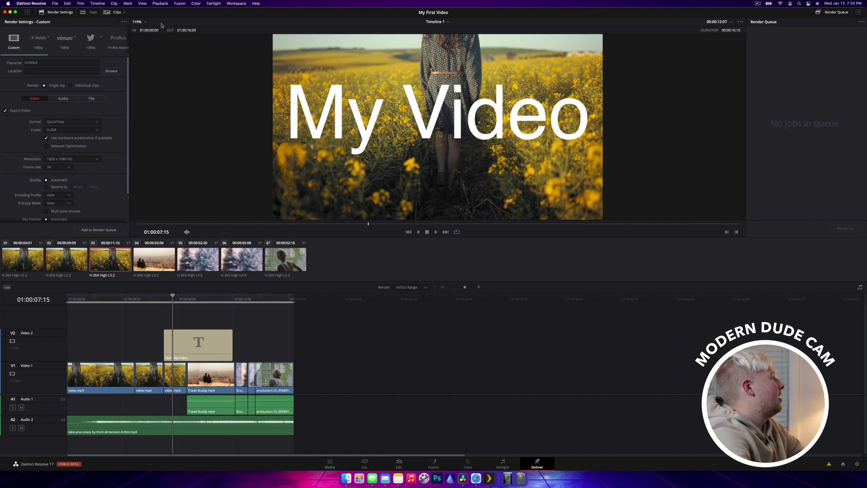
- Choose the YouTube 1080p render preset and name the output file 'My Video'
{"action": "left_click", "coordinate": [36, 48]}
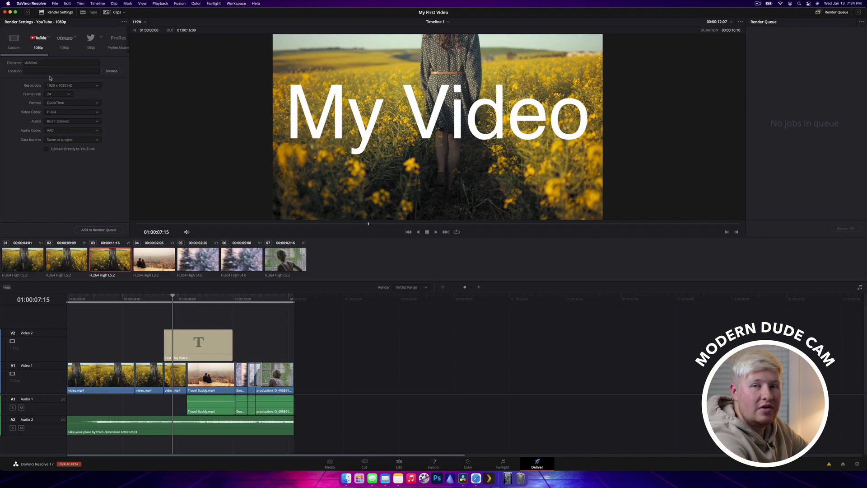
{"action": "left_click", "coordinate": [61, 62]}
{"action": "type", "text": "My Video"}
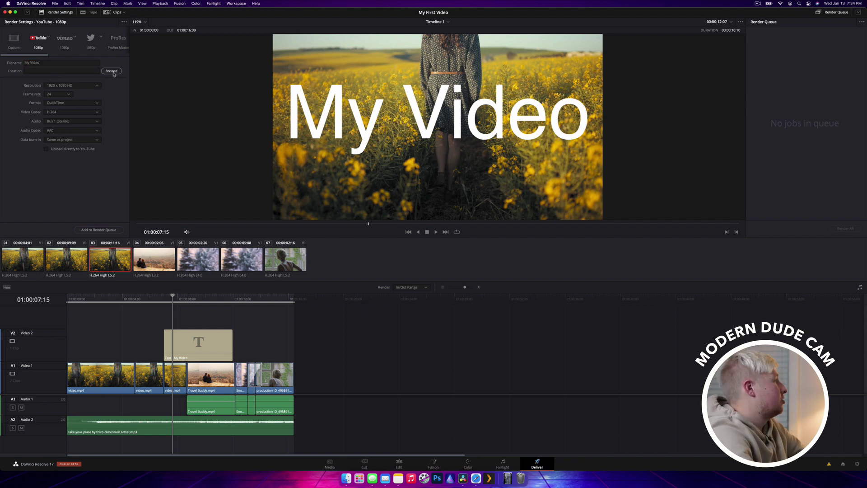
- Set the output location to Desktop/Resolve 17 in 10 Minutes/Render and add the job to the render queue
{"action": "left_click", "coordinate": [111, 71]}
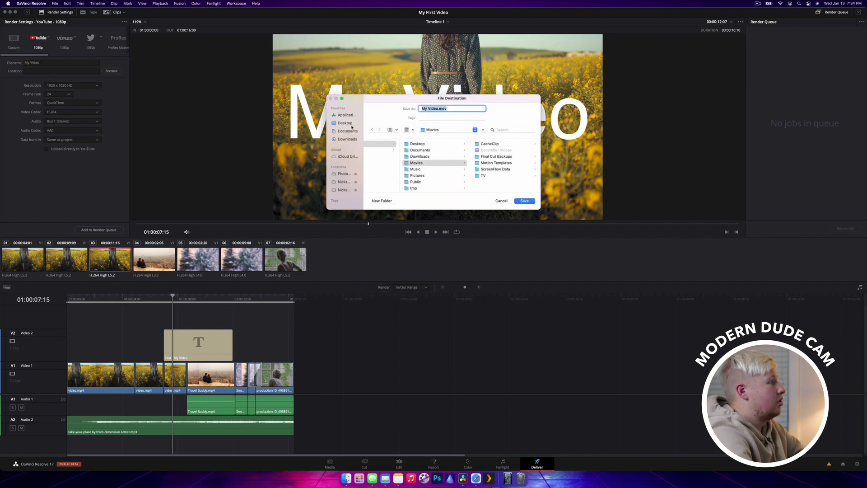
{"action": "left_click", "coordinate": [345, 123]}
{"action": "left_click", "coordinate": [401, 181]}
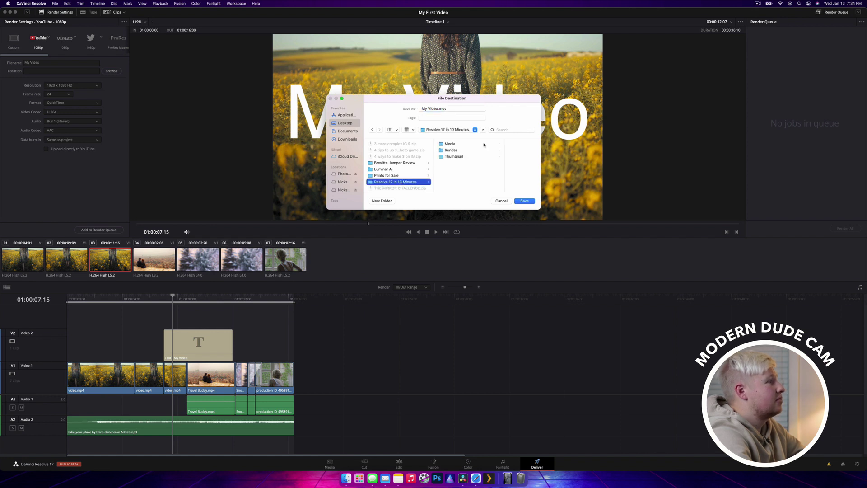
{"action": "left_click", "coordinate": [456, 152]}
{"action": "left_click", "coordinate": [524, 201]}
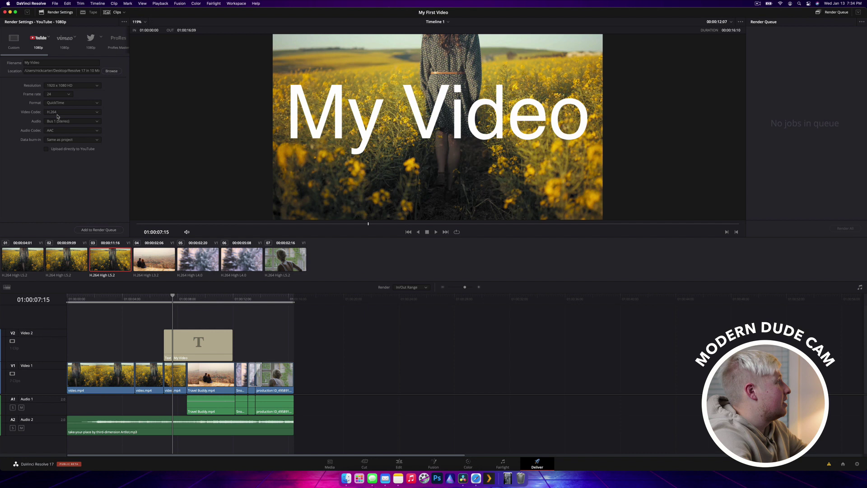
{"action": "left_click", "coordinate": [42, 62]}
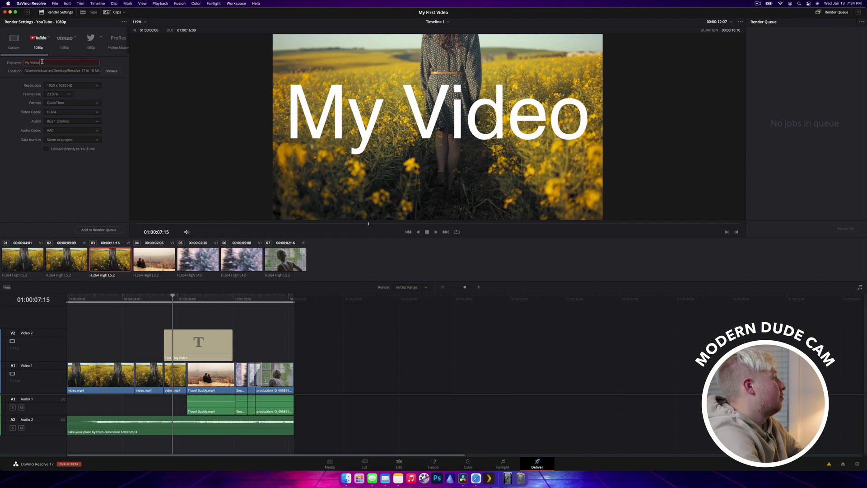
{"action": "left_click", "coordinate": [112, 232]}
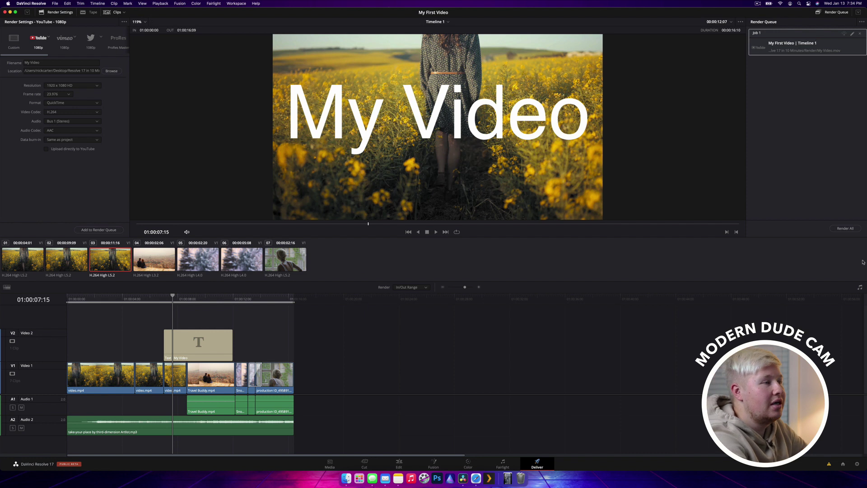
- Start rendering the queued Job 1 with Render All
{"action": "left_click", "coordinate": [845, 229]}
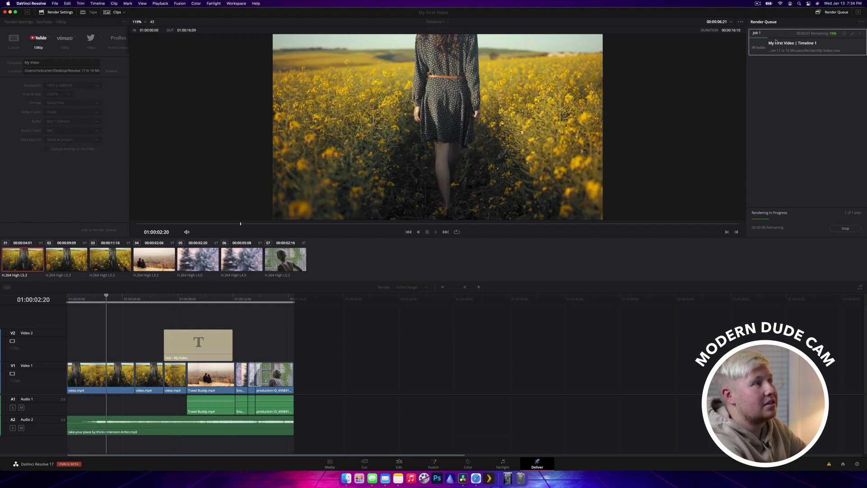